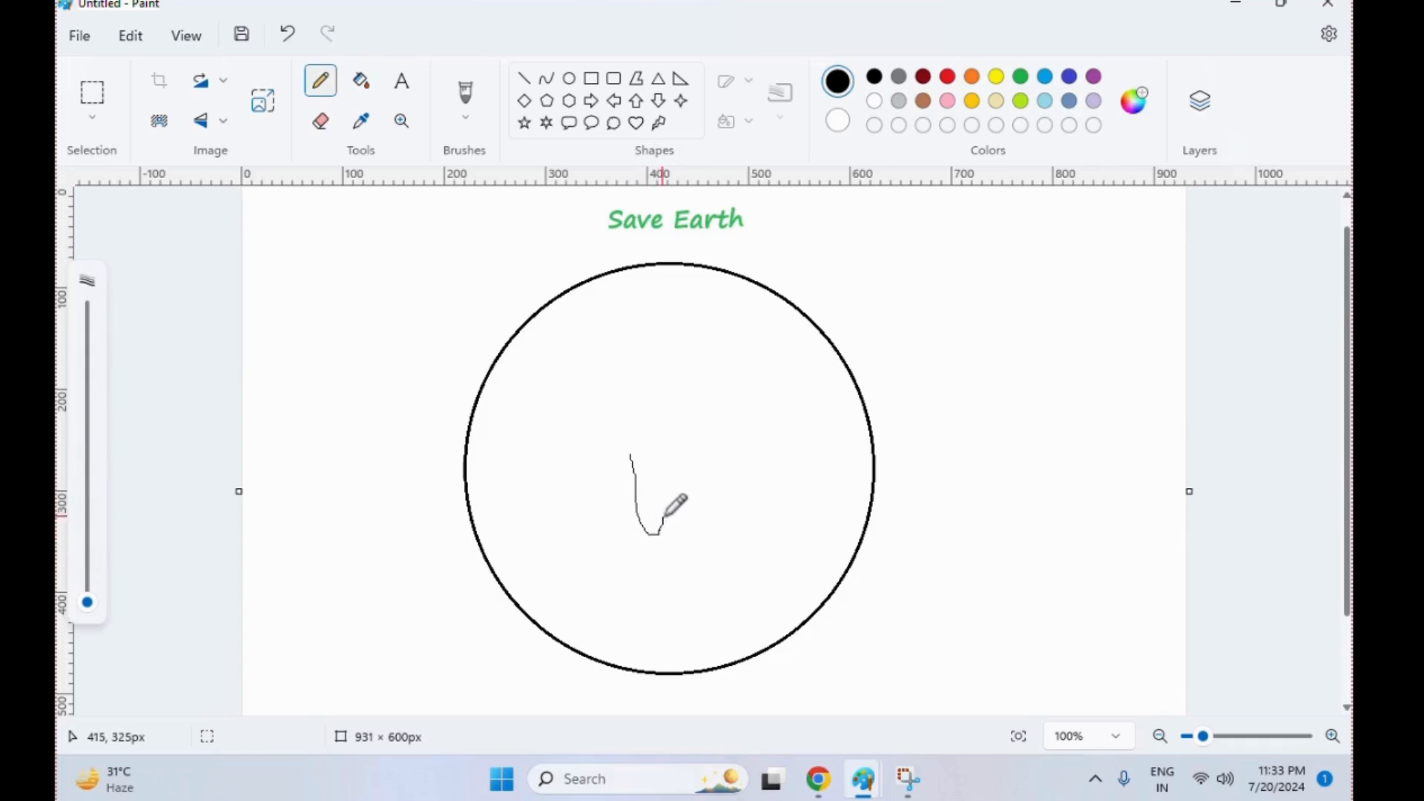
Draw black Pencil outlines inside the circle for the large continent, the two lower side landmasses and two small islands
mouse_move(664, 518)
mouse_down()
mouse_move(695, 457)
mouse_move(725, 476)
mouse_move(735, 555)
mouse_move(766, 532)
mouse_move(761, 461)
mouse_move(799, 399)
mouse_move(804, 332)
mouse_move(785, 296)
mouse_move(714, 290)
mouse_move(750, 283)
mouse_move(653, 353)
mouse_move(546, 361)
mouse_move(499, 343)
mouse_move(492, 401)
mouse_move(514, 401)
mouse_move(517, 439)
mouse_move(578, 462)
mouse_move(596, 451)
mouse_move(602, 477)
mouse_move(630, 464)
mouse_up()
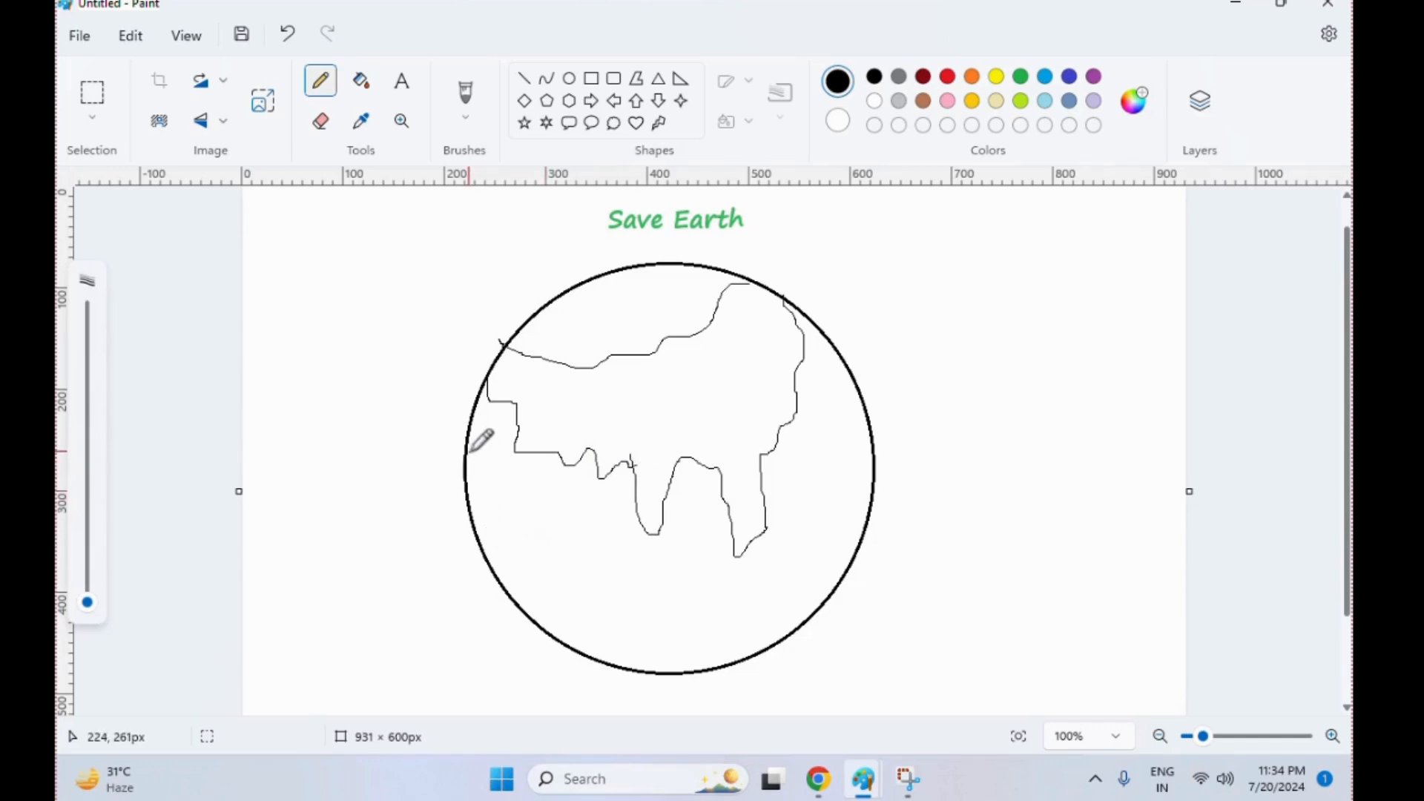
mouse_move(471, 443)
mouse_down()
mouse_move(559, 536)
mouse_move(574, 575)
mouse_move(556, 614)
mouse_move(566, 644)
mouse_up()
mouse_move(605, 585)
mouse_down()
mouse_move(607, 616)
mouse_move(600, 582)
mouse_up()
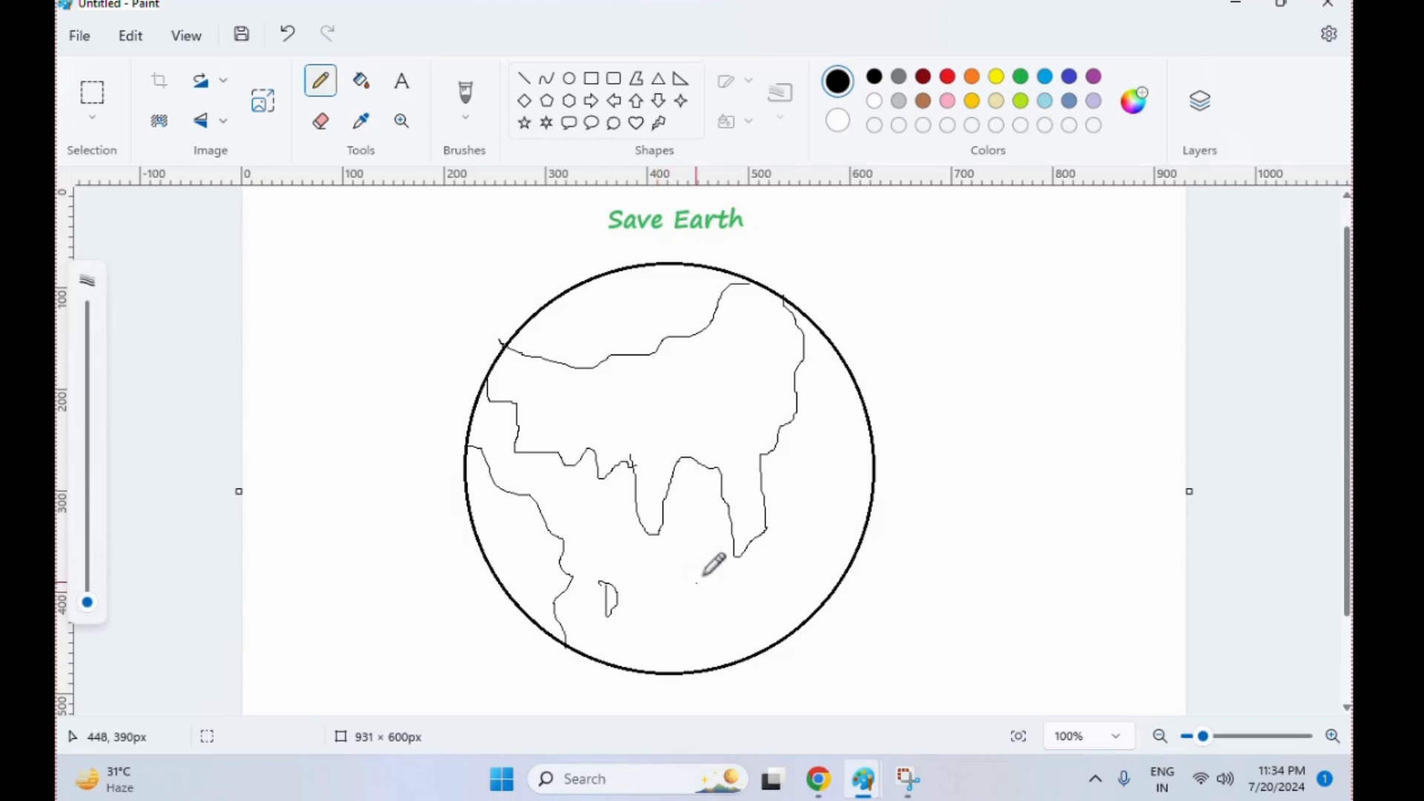
mouse_move(734, 552)
mouse_down()
mouse_move(727, 598)
mouse_move(772, 607)
mouse_up()
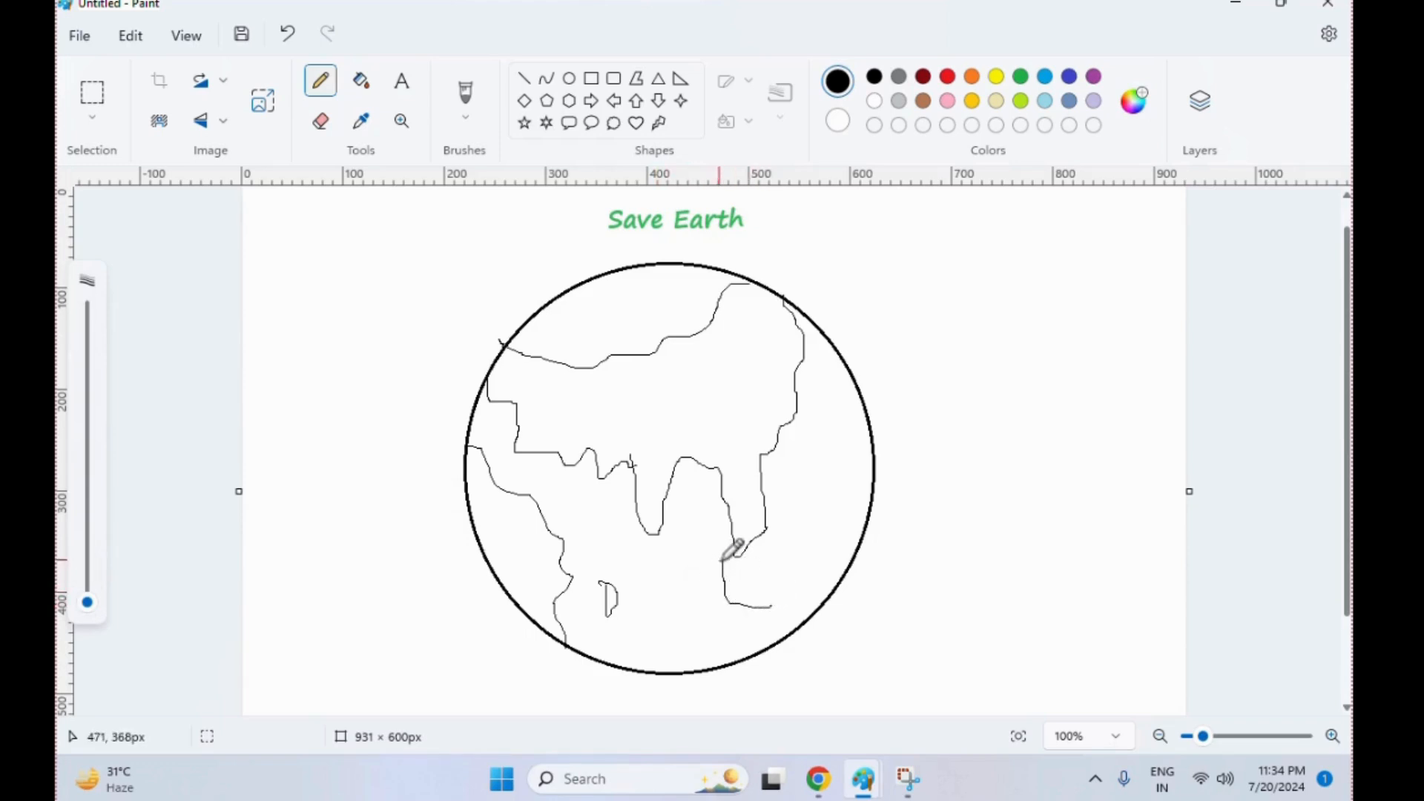
mouse_move(722, 563)
mouse_down()
mouse_move(731, 602)
mouse_move(772, 607)
mouse_up()
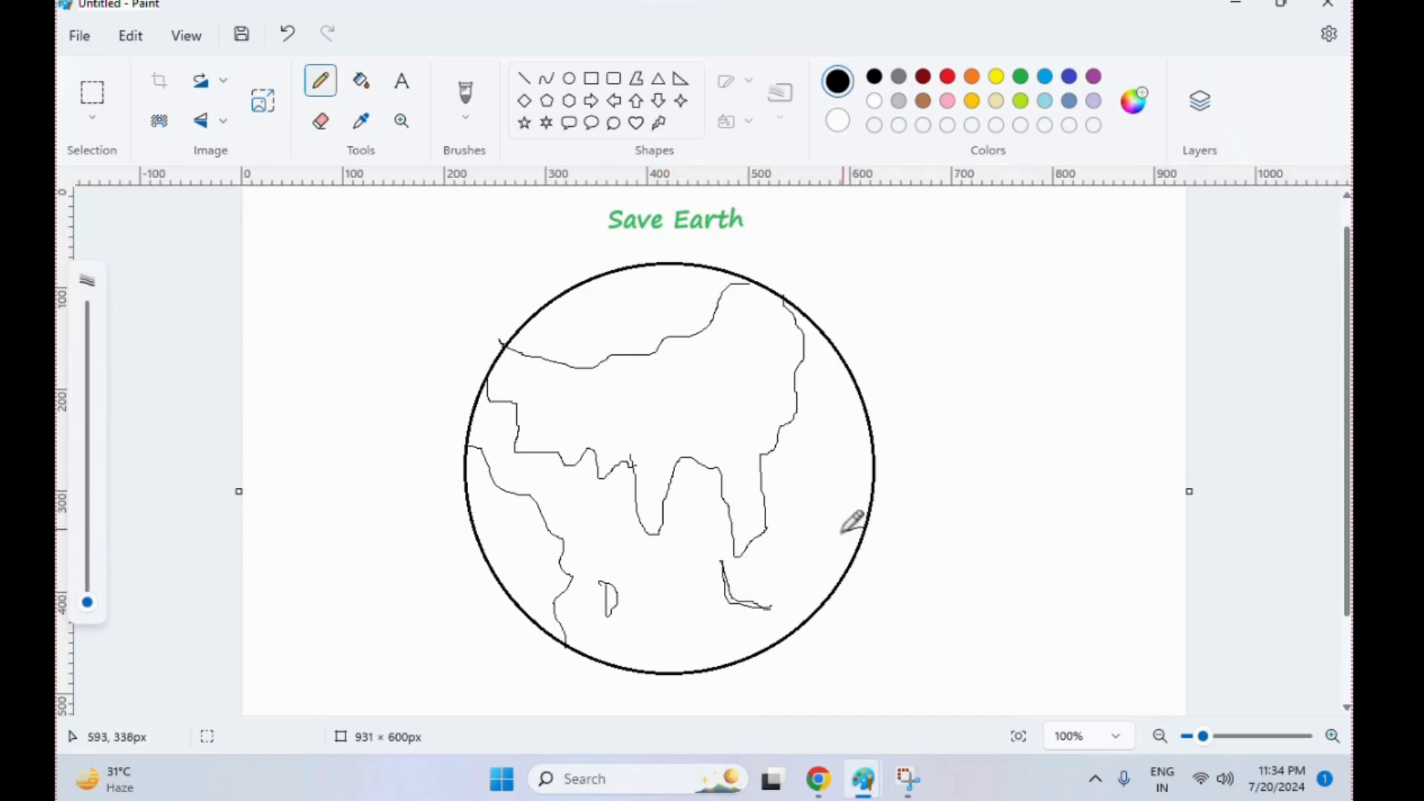
drag(864, 528, 817, 562)
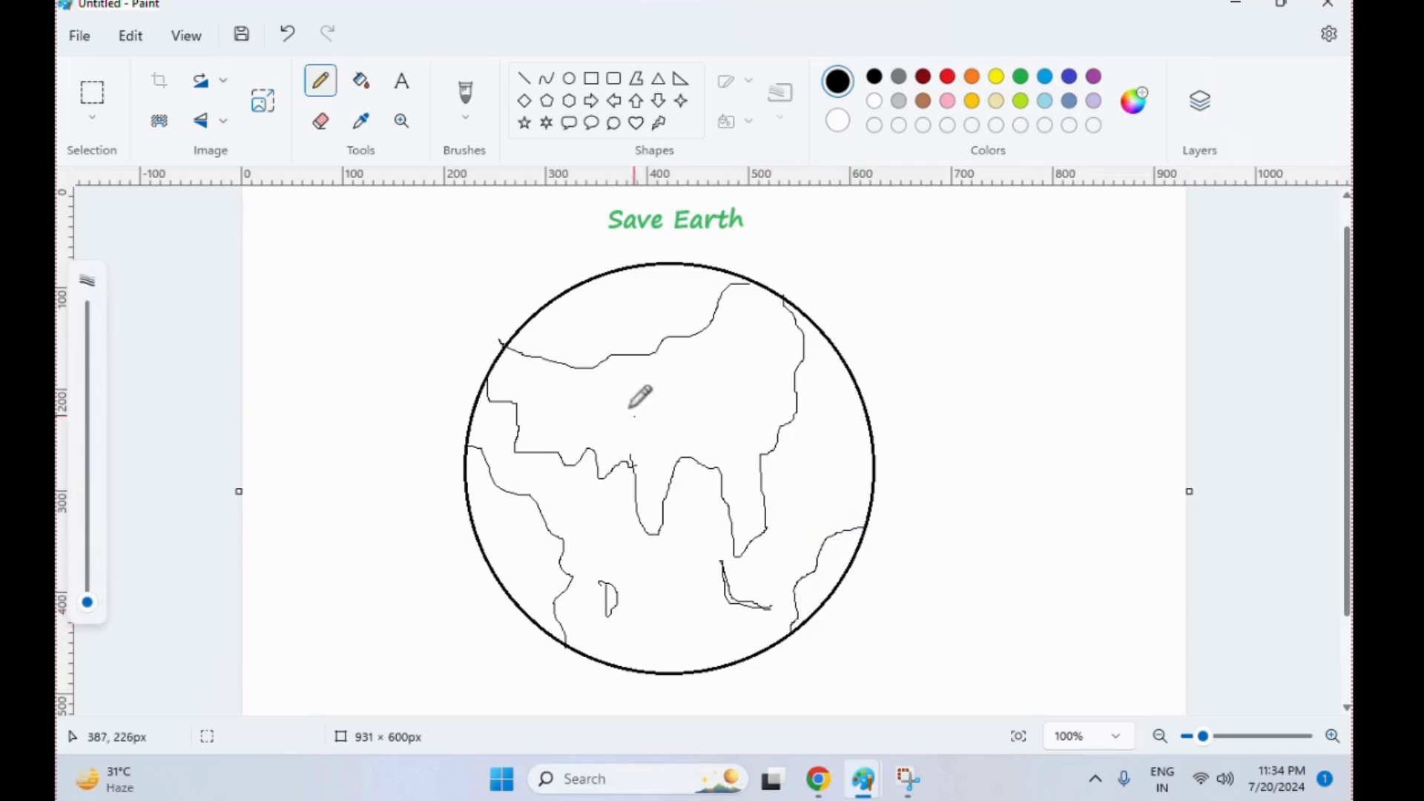
Erase the stray continent line sticking out past the circle's upper-left edge, keeping the circle outline intact
click(320, 120)
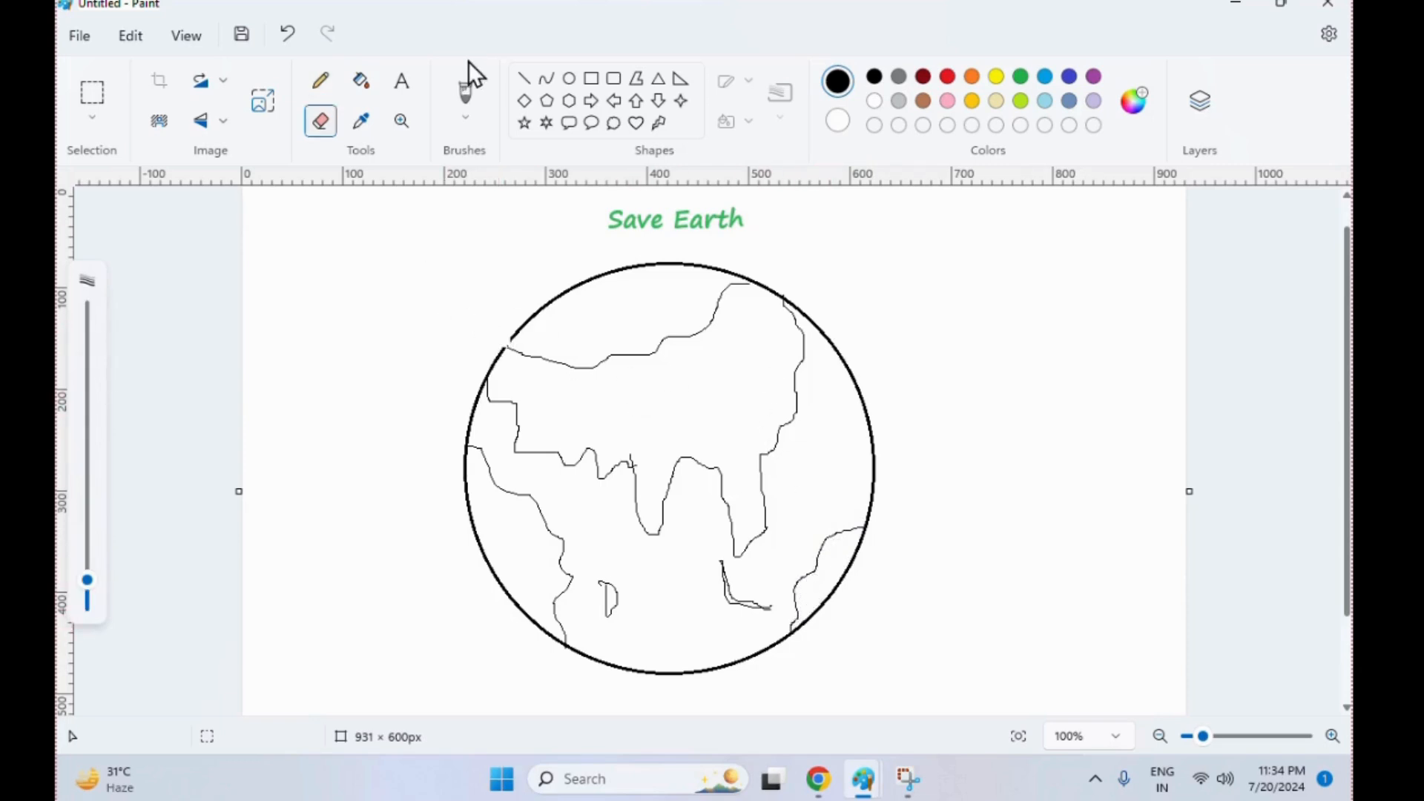
key(ctrl+z)
click(1332, 735)
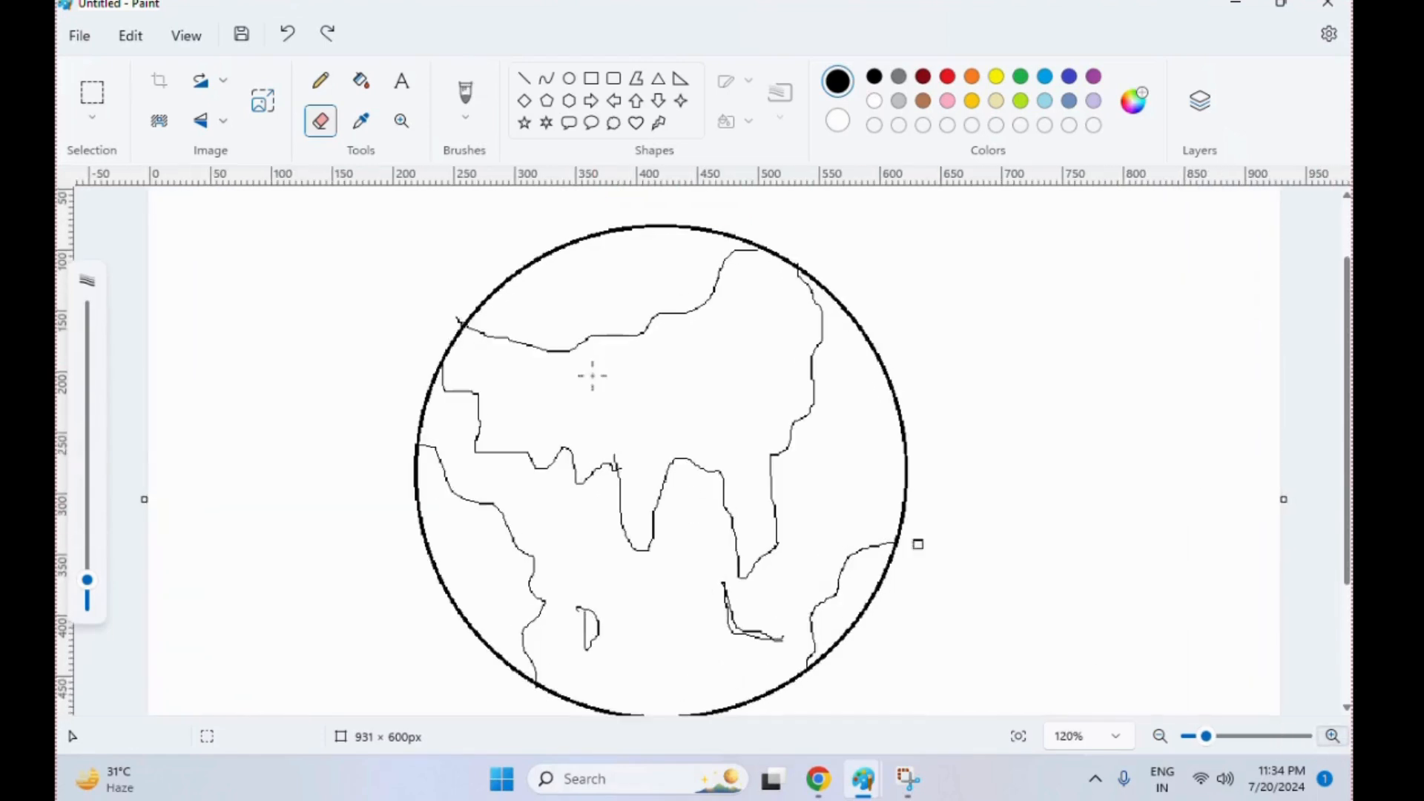
click(458, 317)
Try to fill the large continent with green
click(1160, 736)
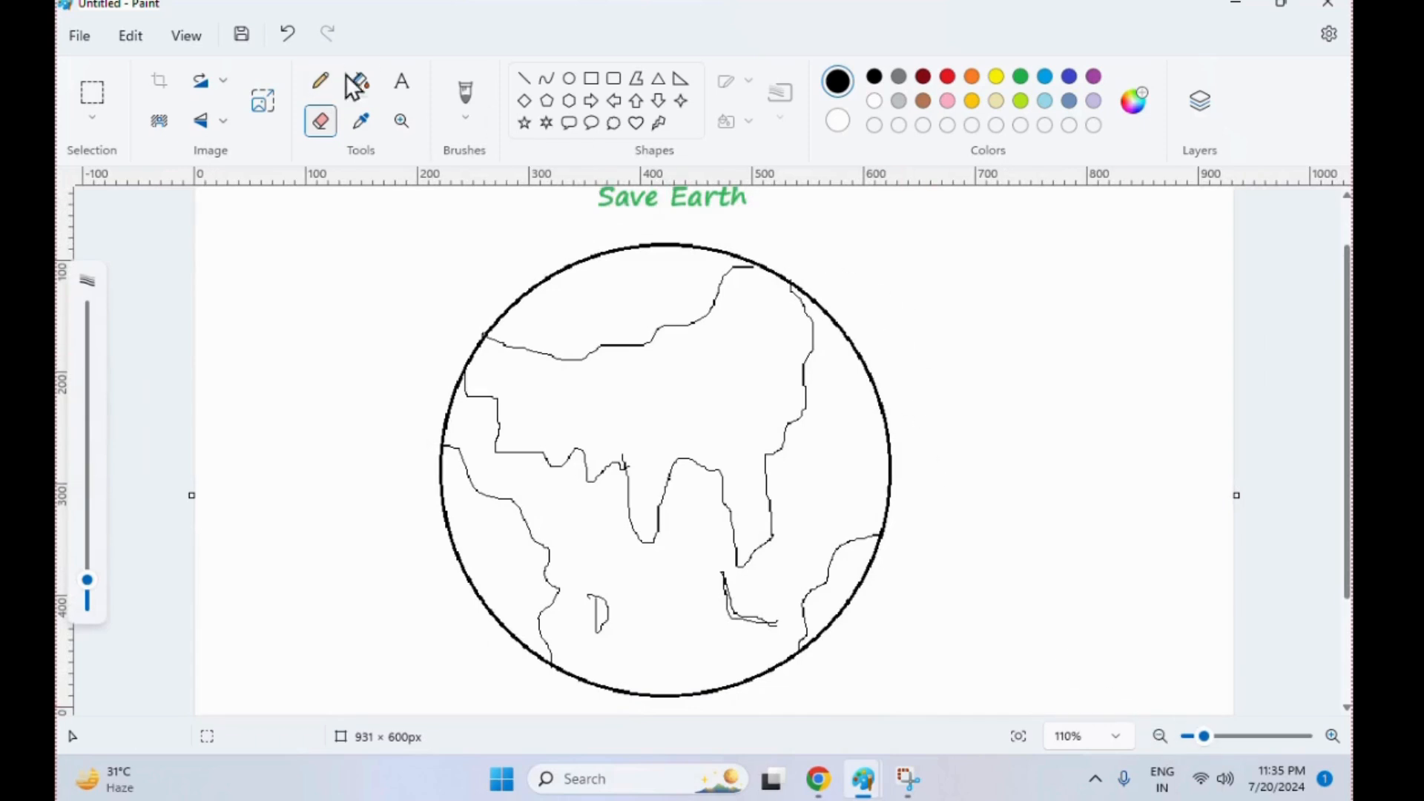
click(357, 83)
click(1020, 77)
click(750, 358)
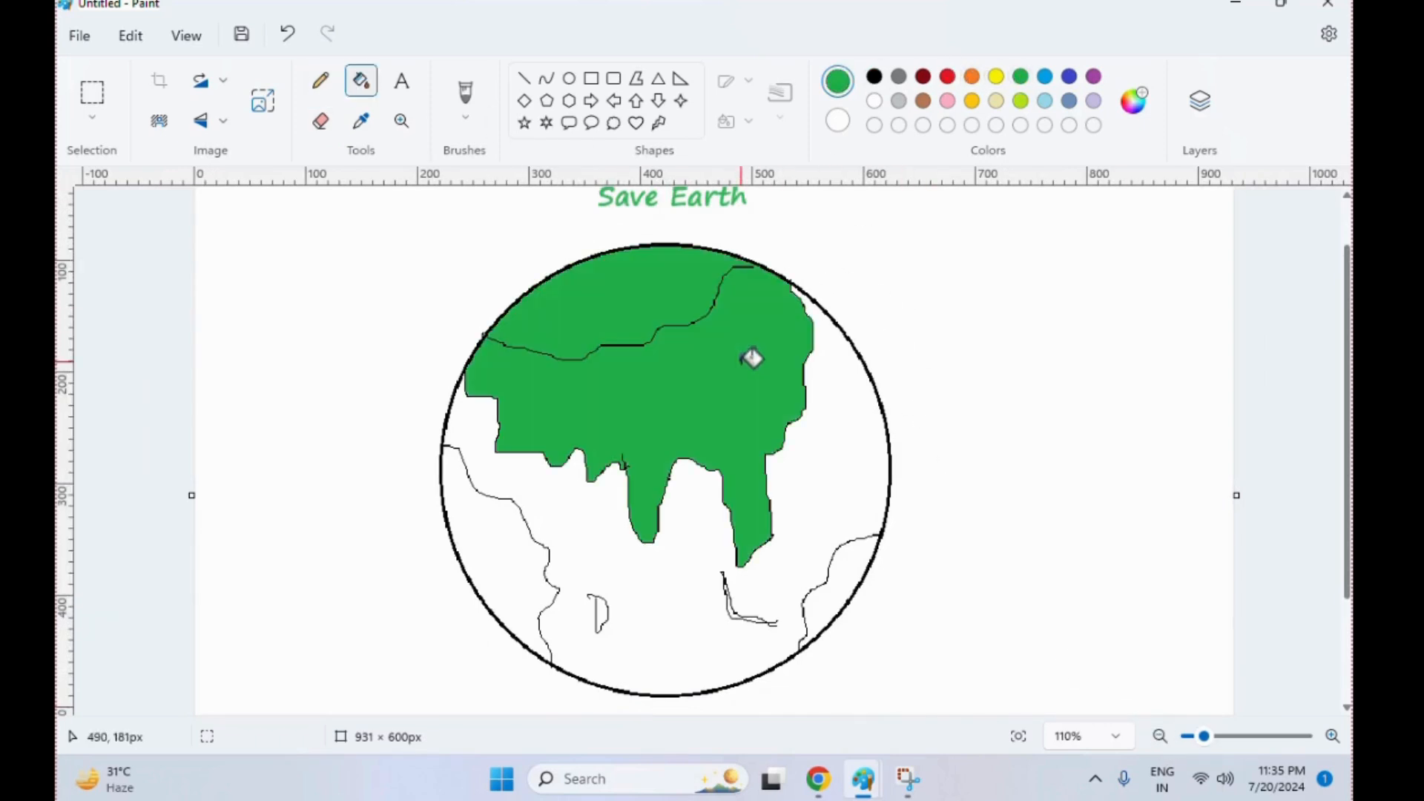
key(ctrl+z)
Close the gap between the large continent's upper outline and the circle's upper-right edge with the black Pencil
click(321, 80)
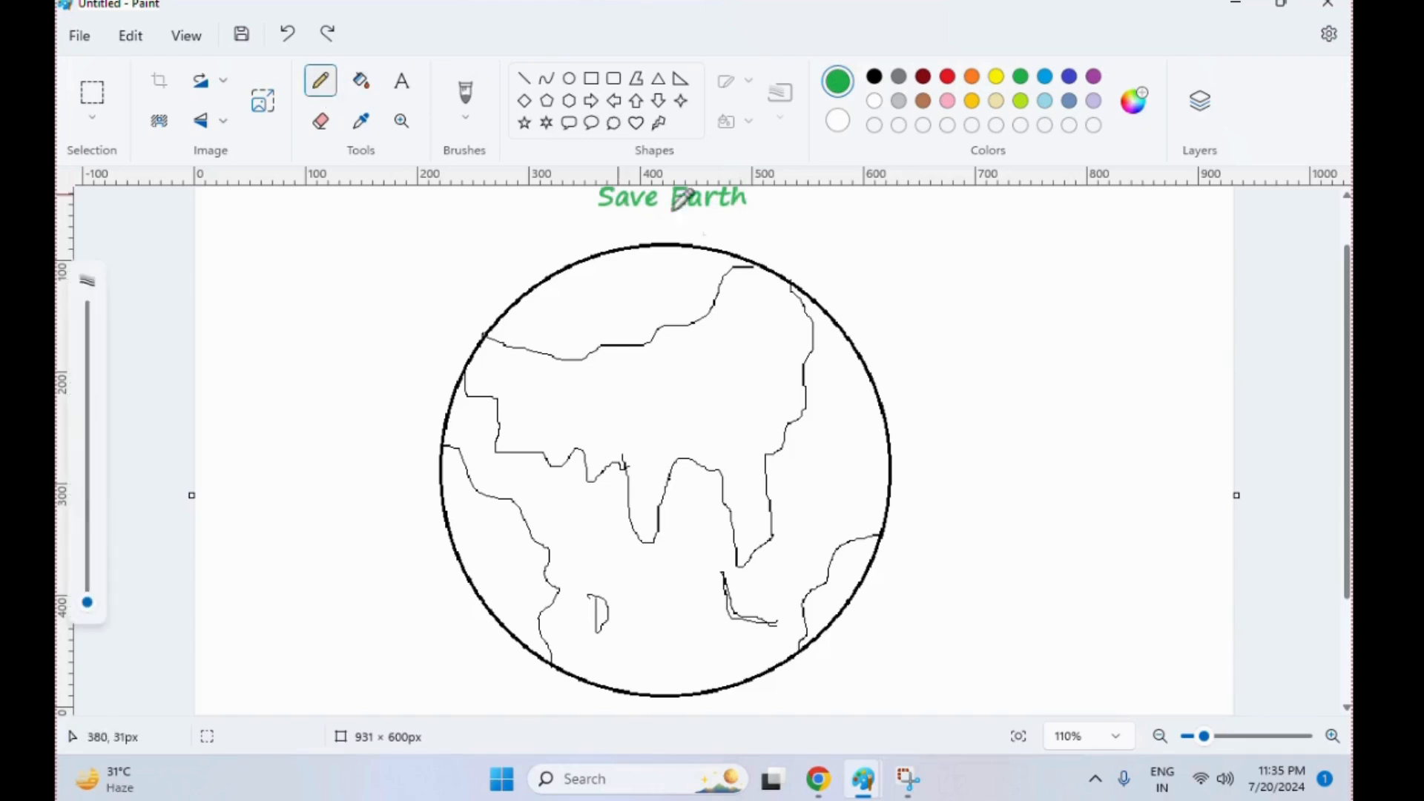
click(766, 265)
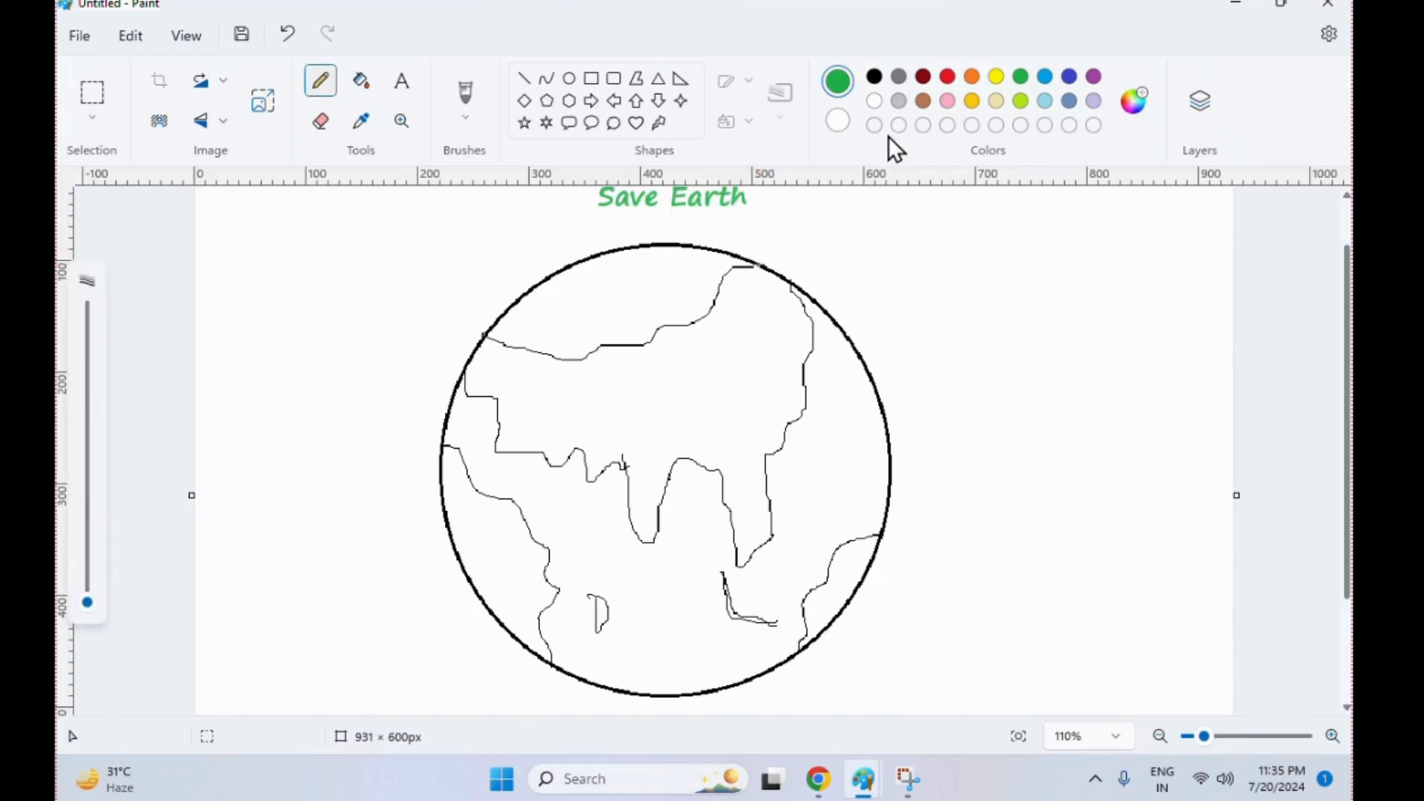
click(875, 77)
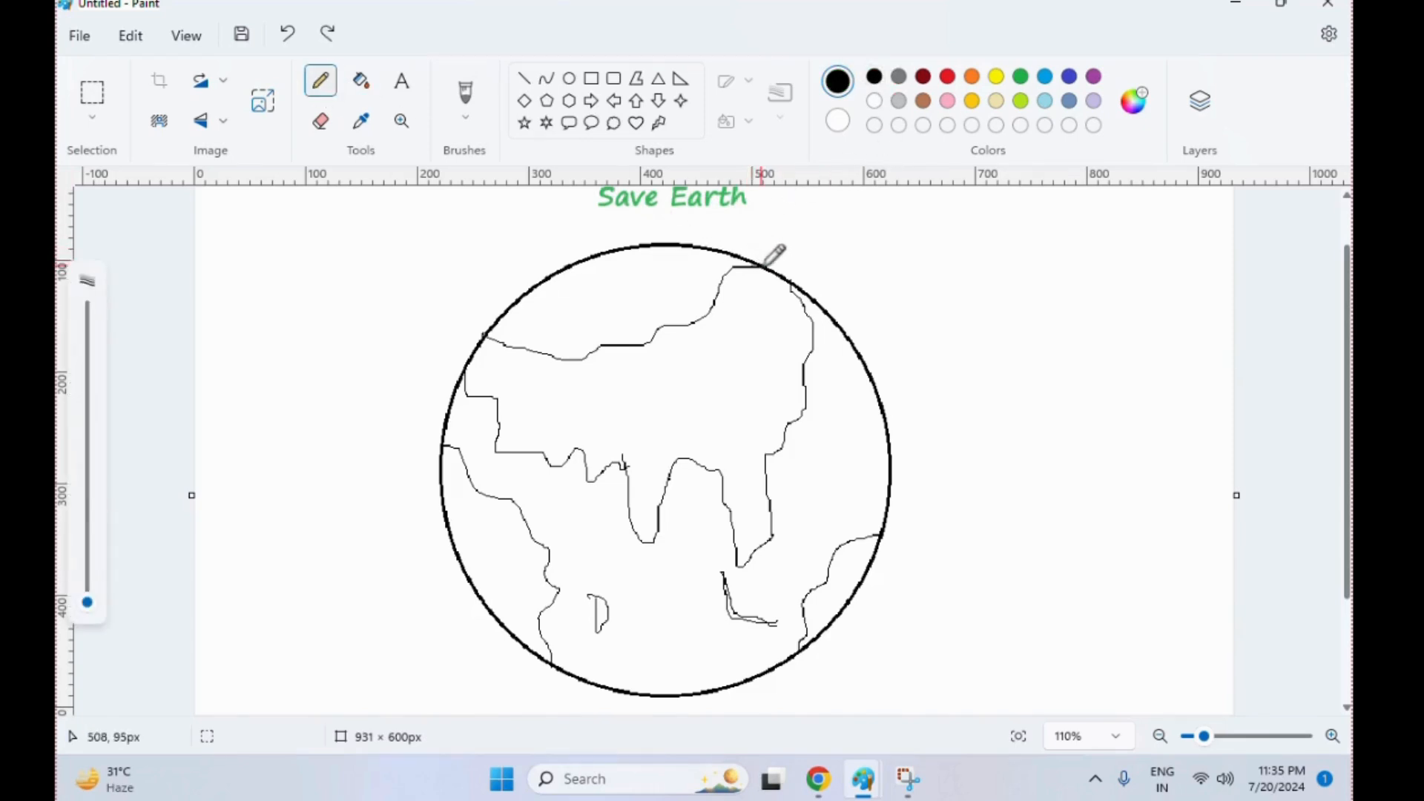
click(763, 266)
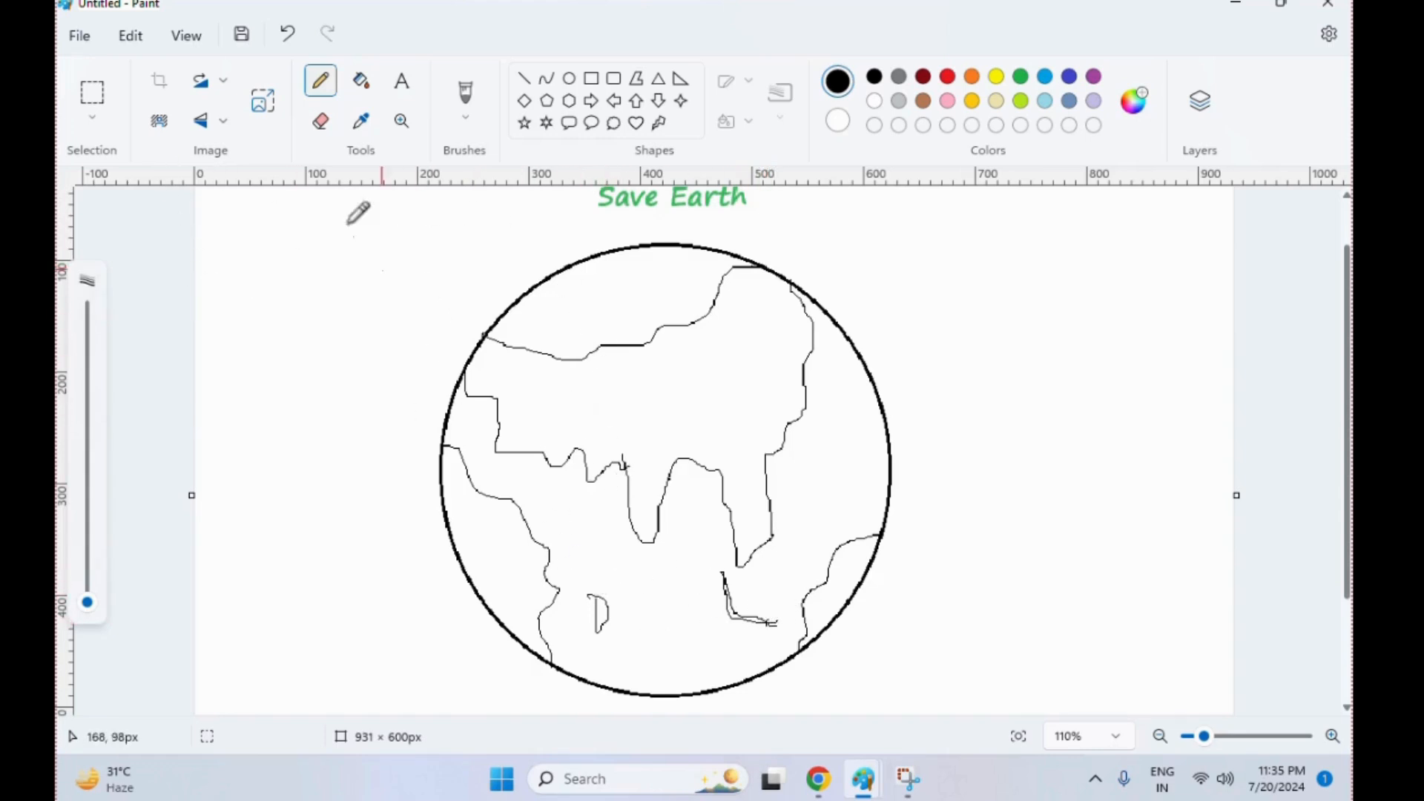
Erase the stray line ends on the small D-shaped island and the L-shaped island
click(320, 121)
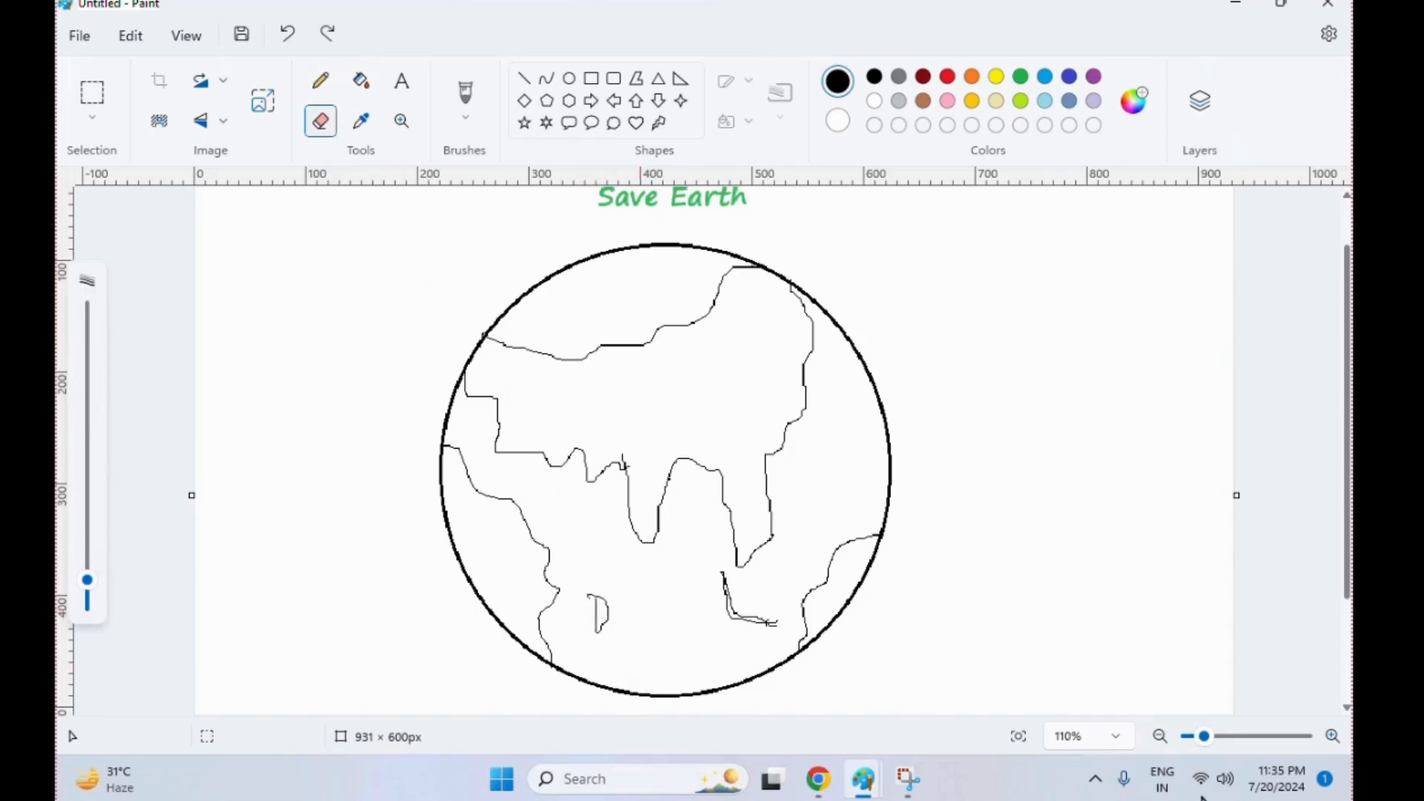
click(1333, 735)
click(1333, 736)
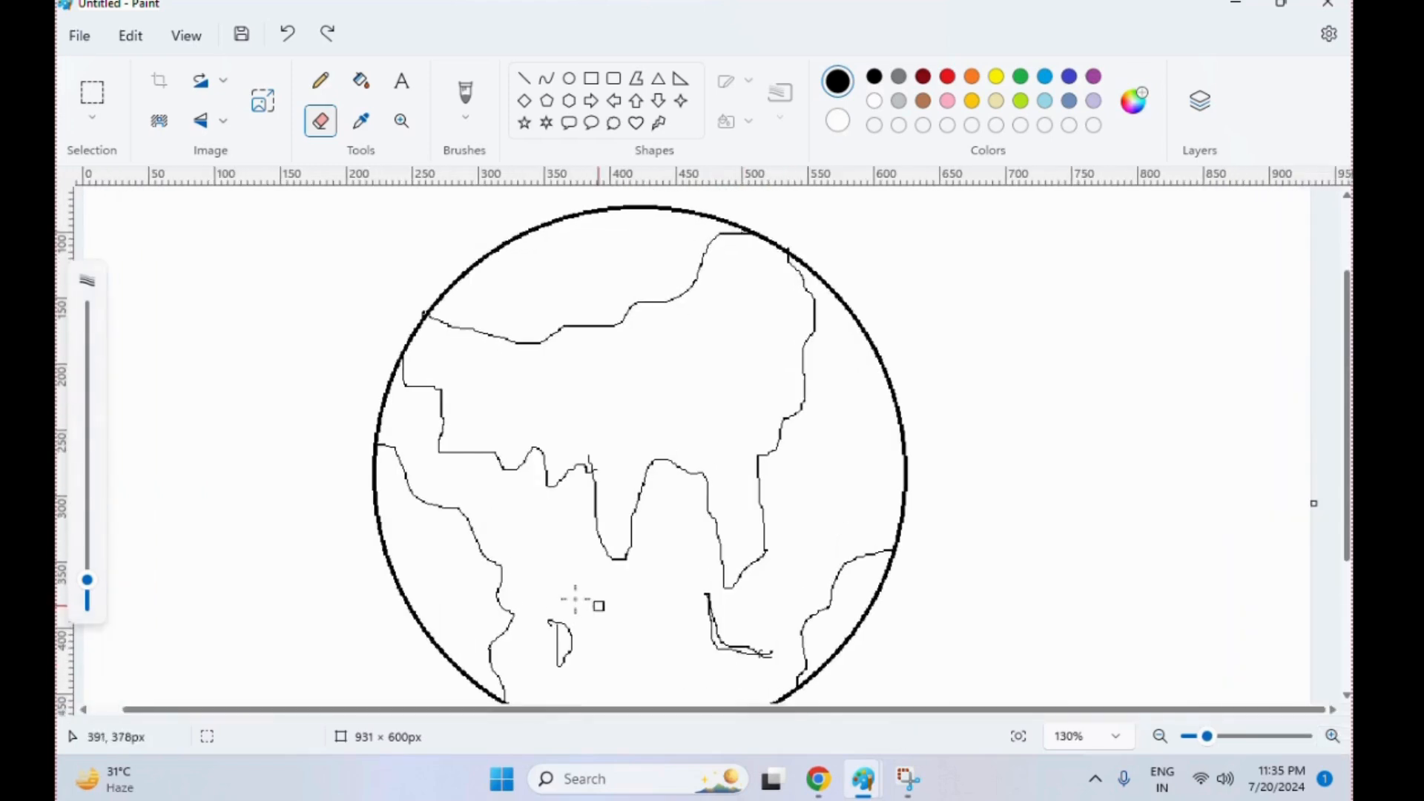
drag(547, 634, 554, 604)
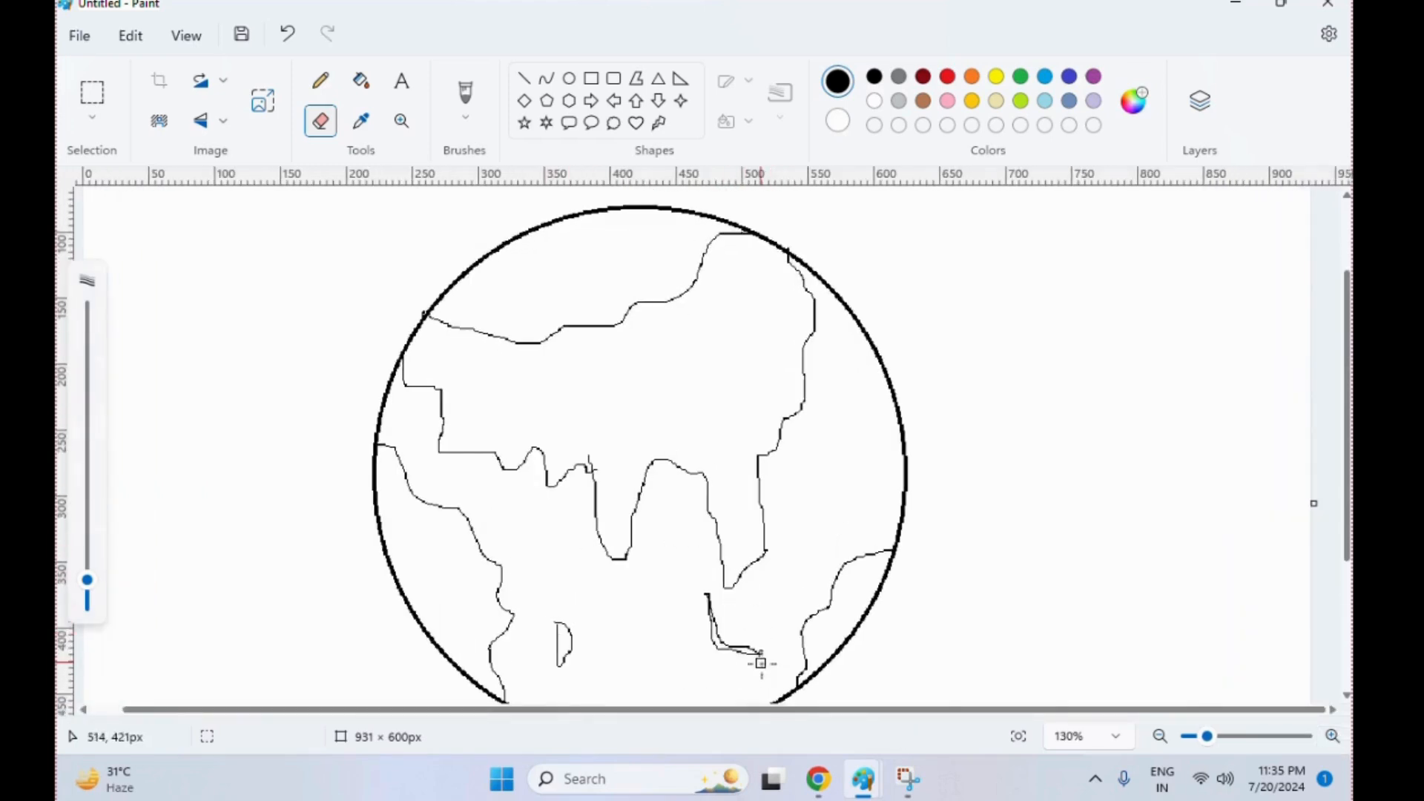
Erase the large continent's middle peninsula and redraw it shorter with the black Pencil
click(321, 80)
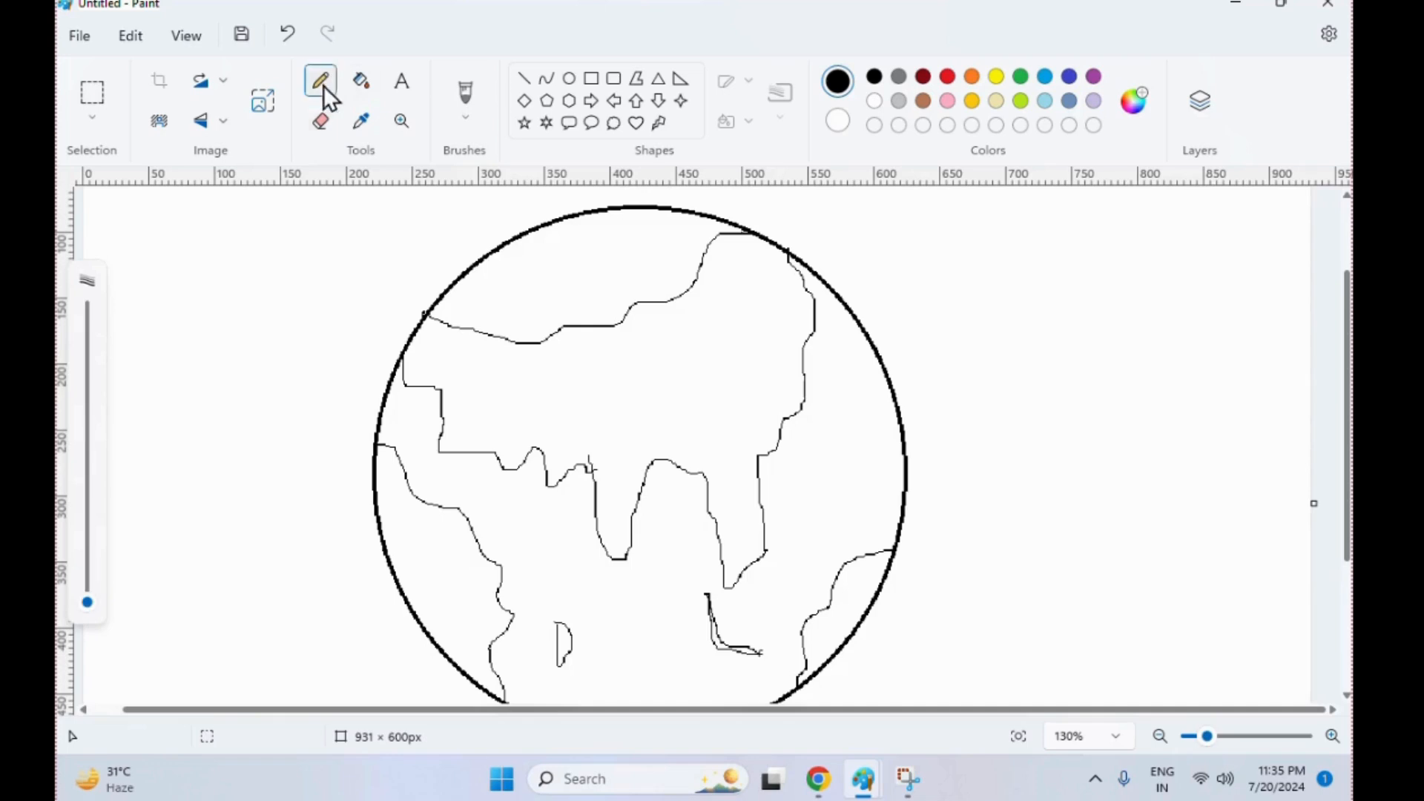
click(321, 121)
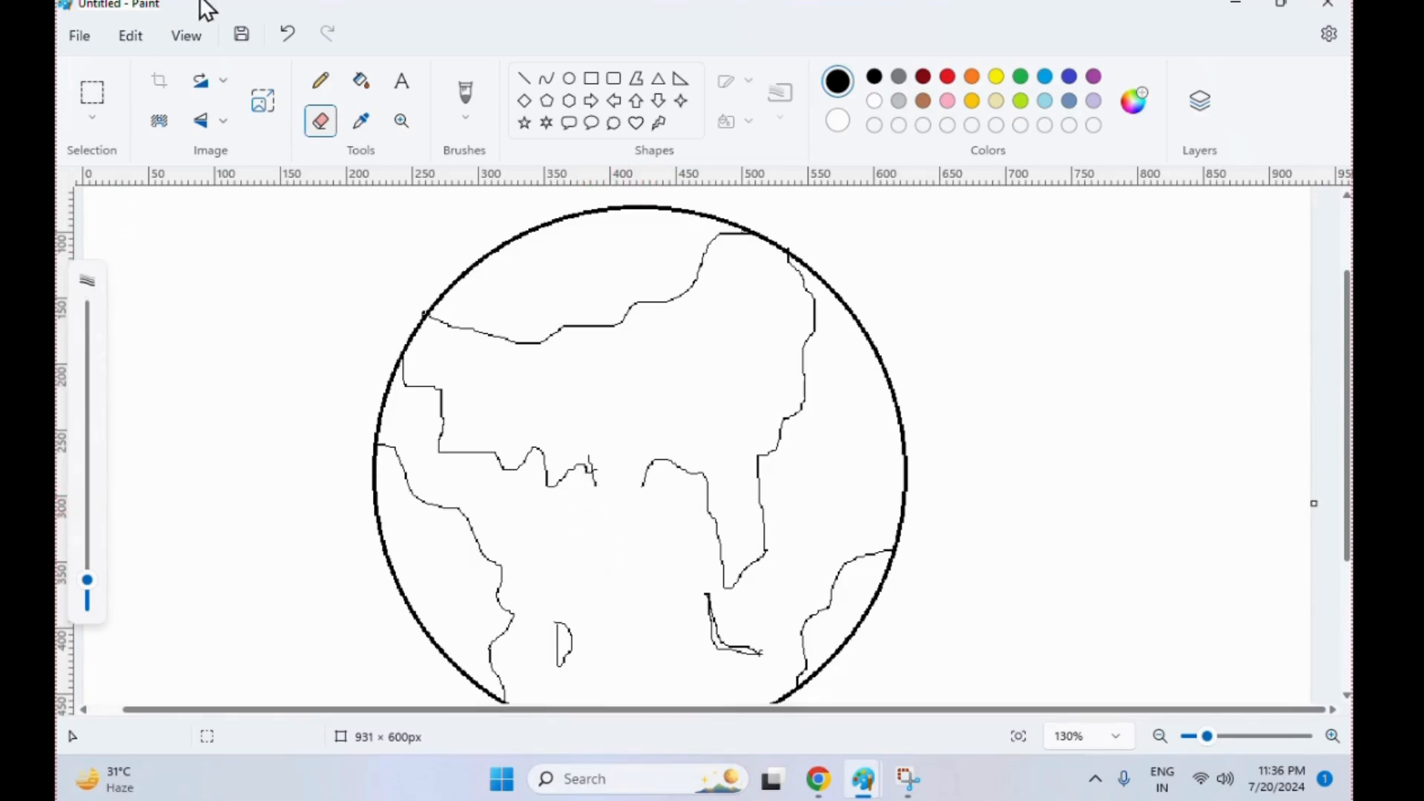
click(321, 80)
mouse_move(591, 463)
mouse_down()
mouse_move(607, 528)
mouse_move(632, 496)
mouse_up()
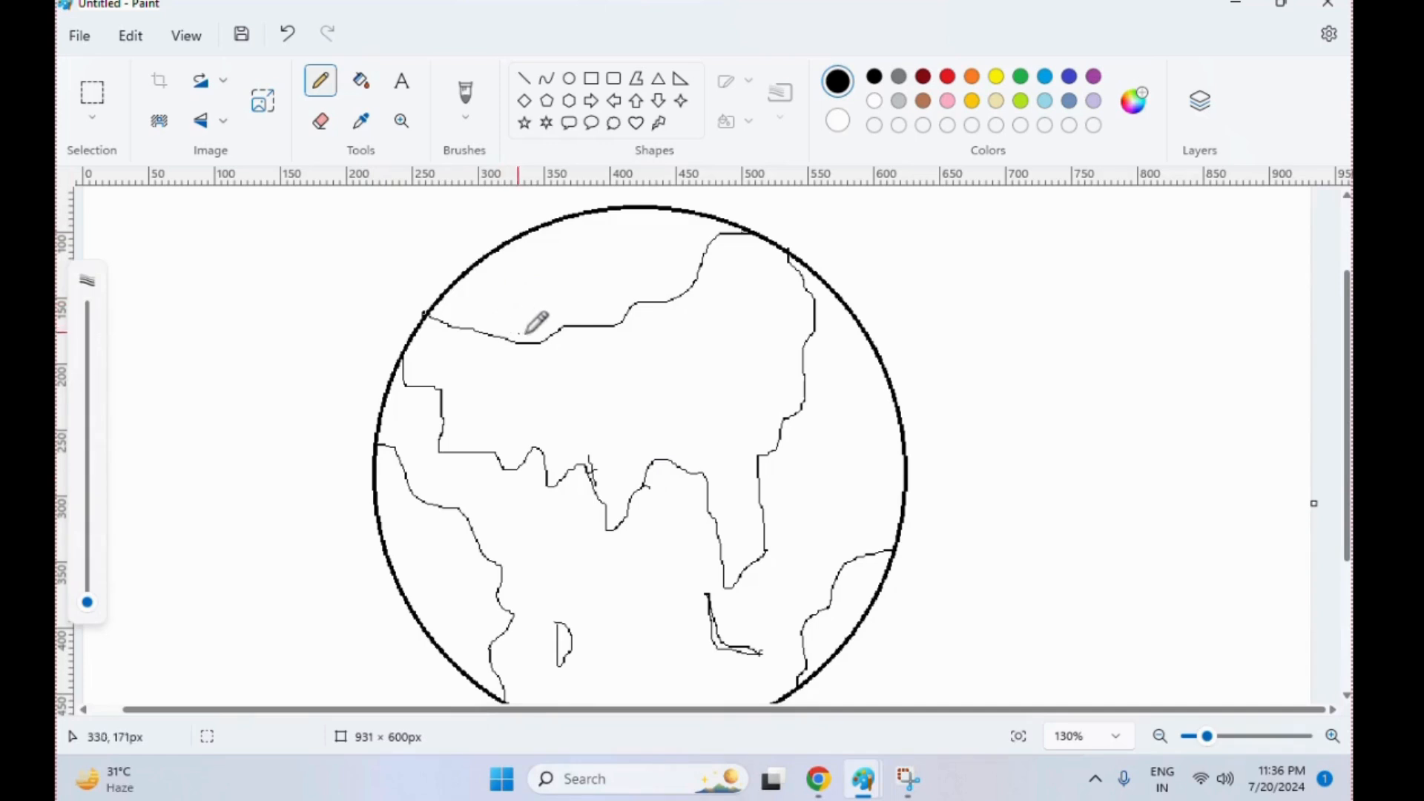
Fill the large continent and the two lower side landmasses with green
click(361, 80)
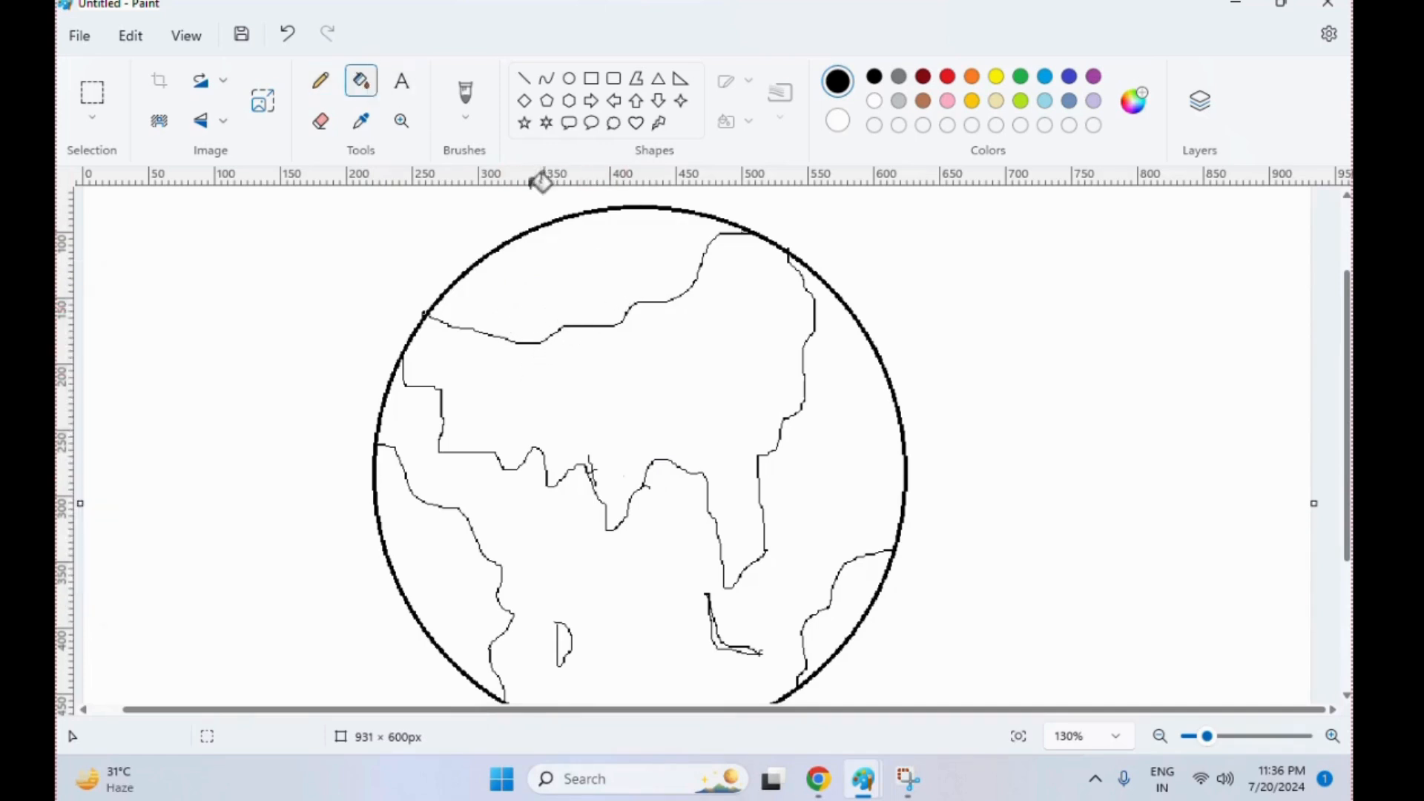
click(1020, 77)
click(763, 317)
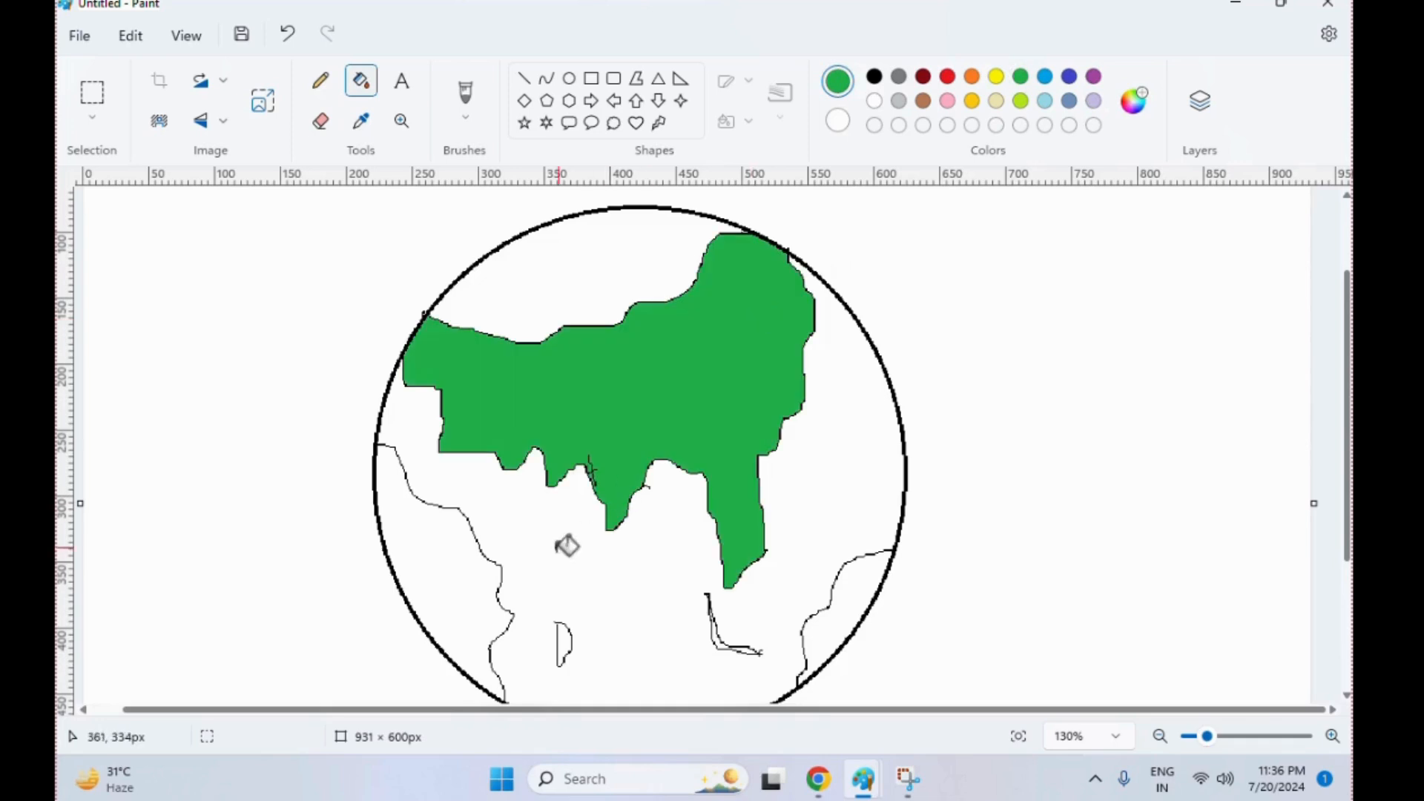
click(481, 568)
click(861, 591)
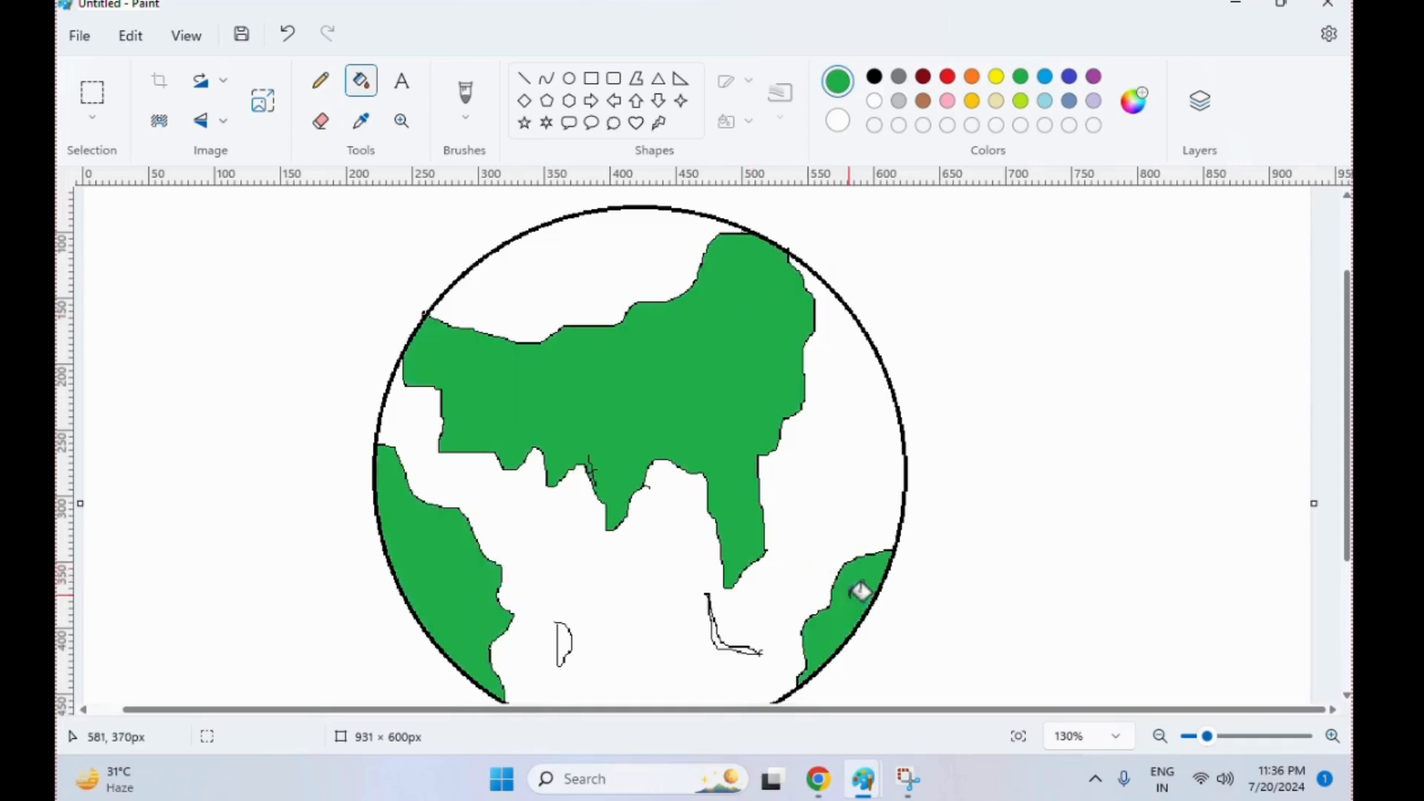
click(576, 638)
key(ctrl+z)
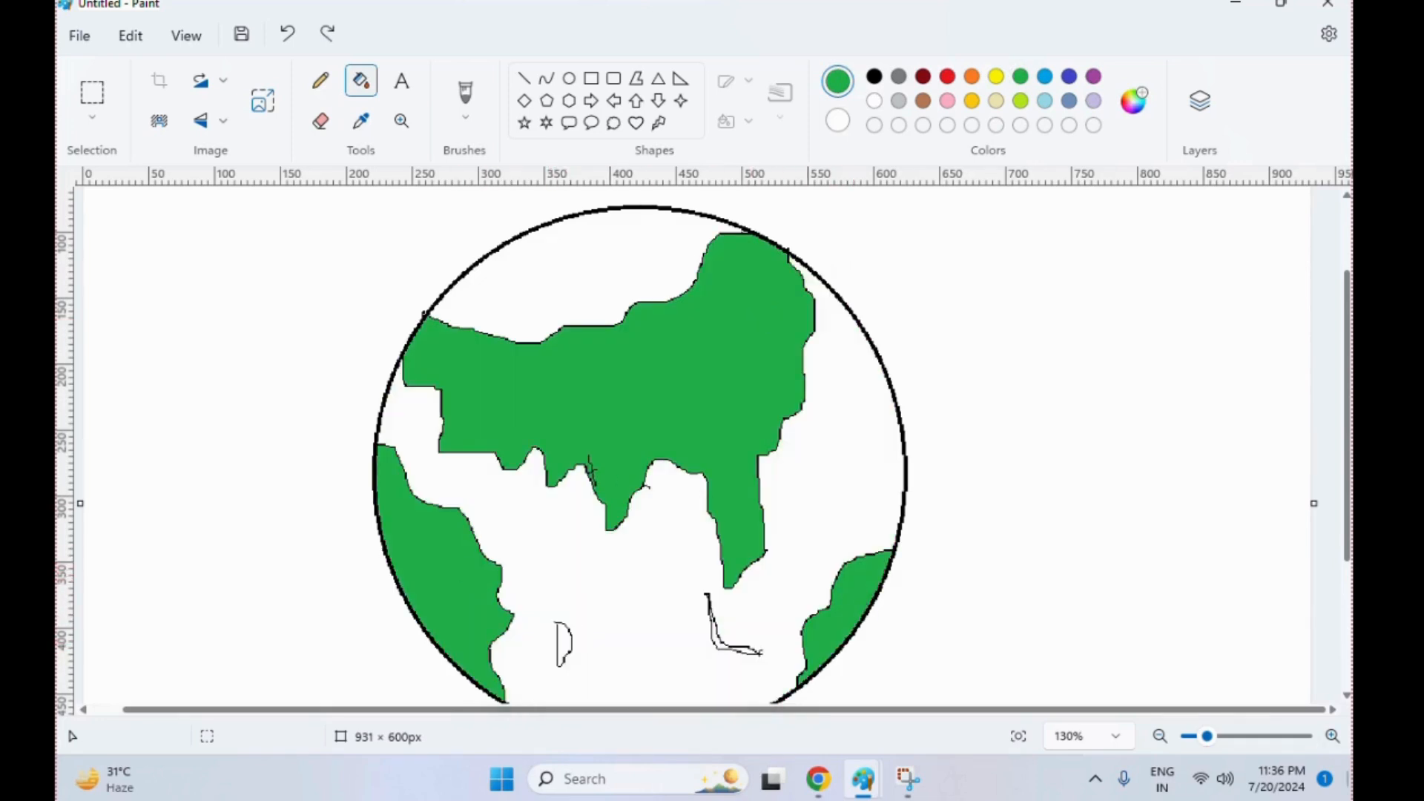
Erase the small D-shaped island and redraw it as a closed black outline beside the lower-left landmass
click(1328, 736)
click(1328, 736)
click(1328, 736)
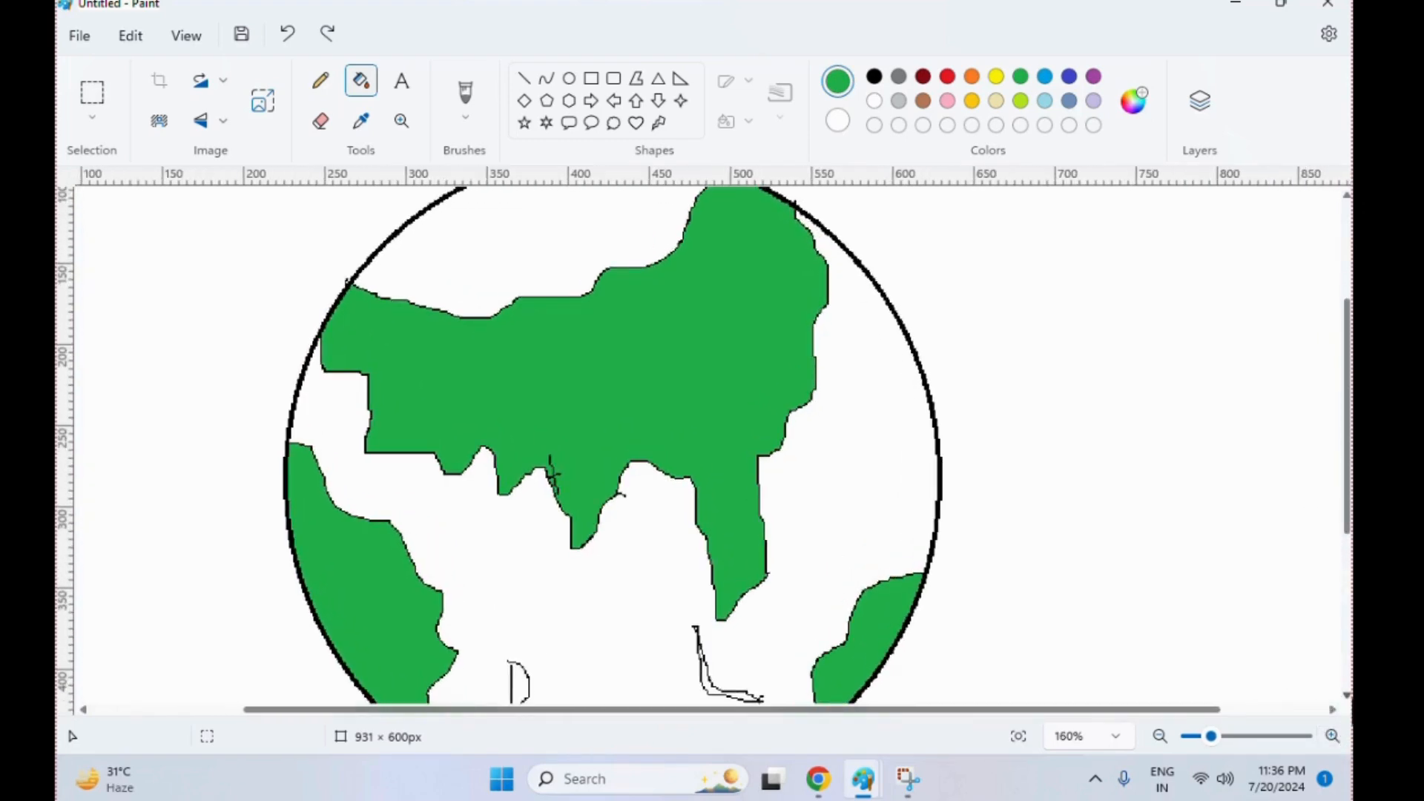
click(1346, 689)
click(321, 121)
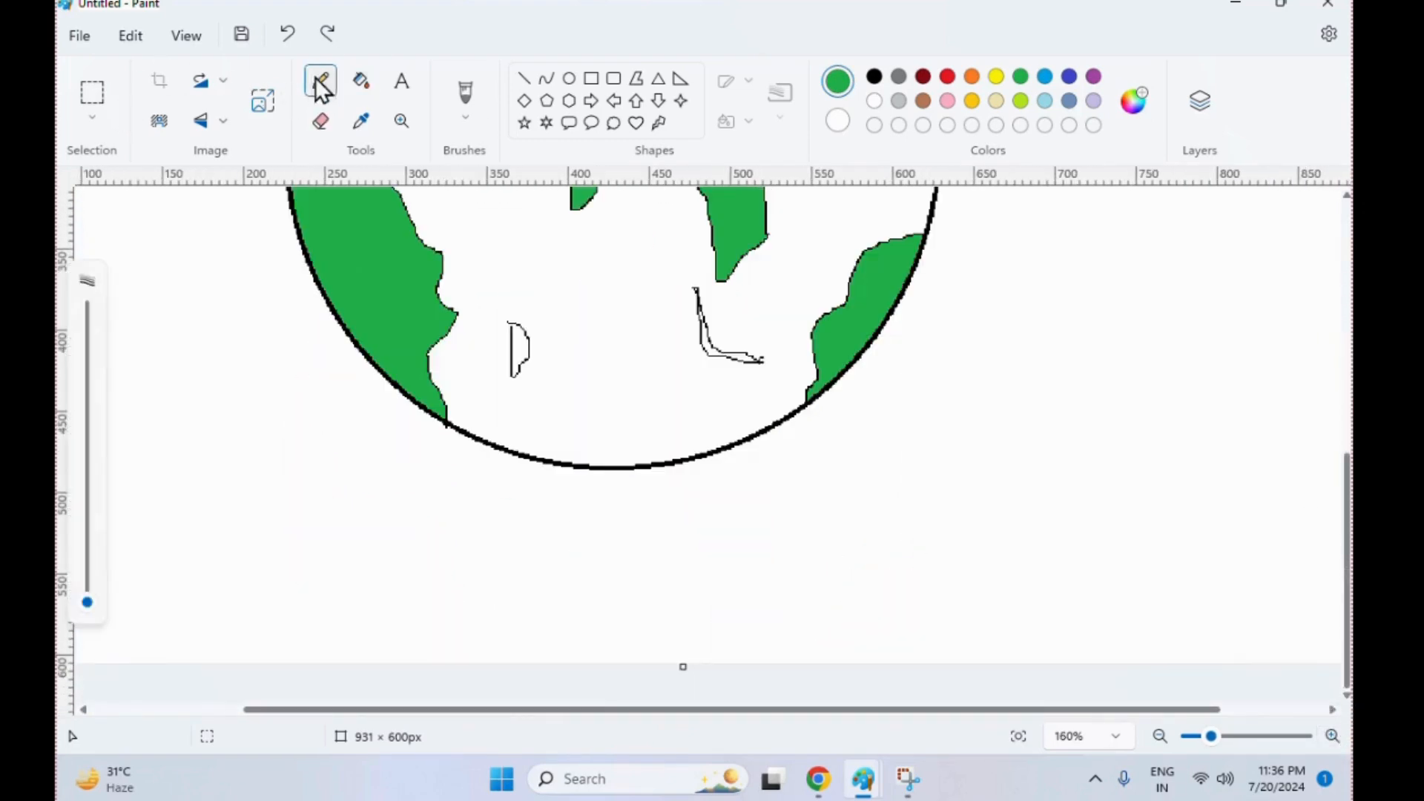
drag(510, 334, 515, 382)
click(508, 321)
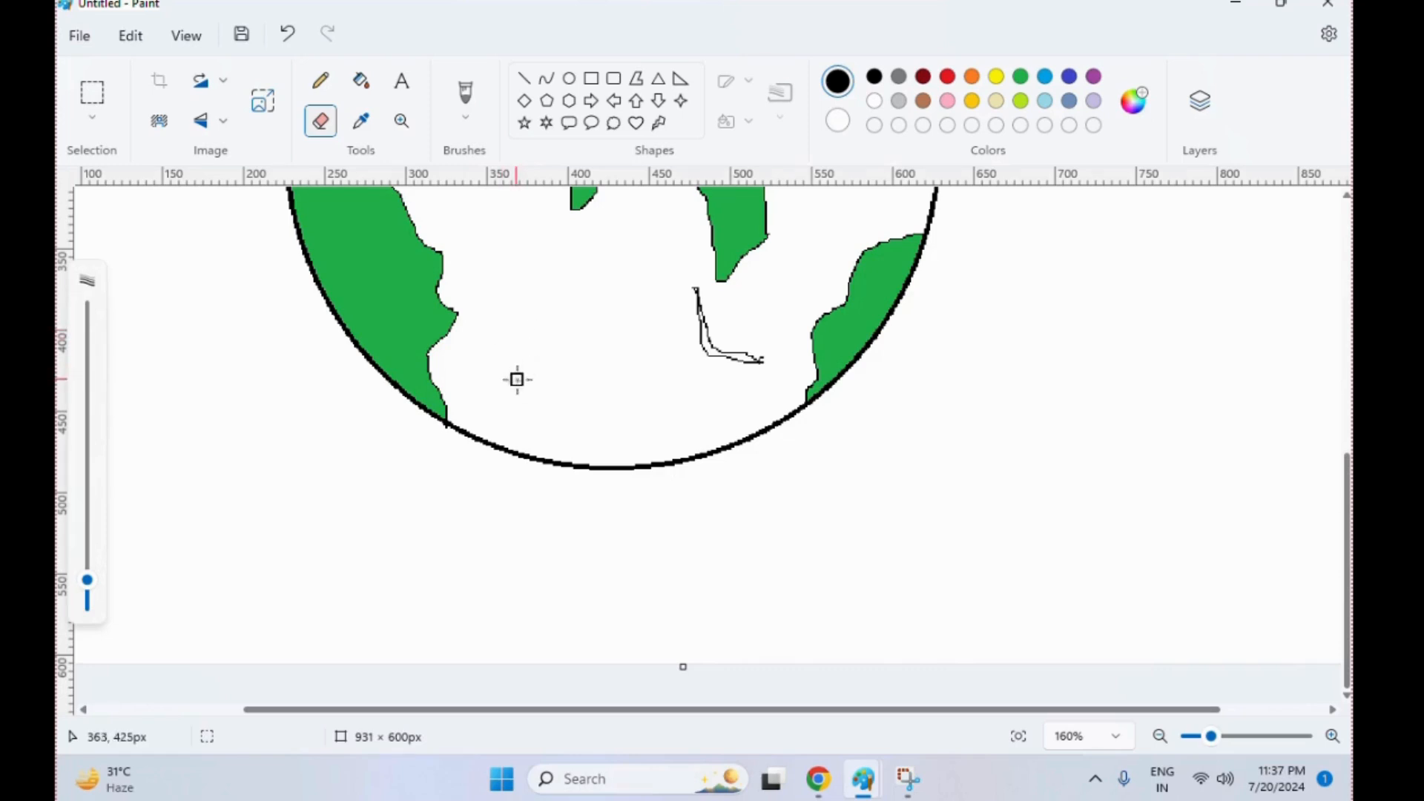
click(321, 80)
mouse_move(482, 324)
mouse_down()
mouse_move(511, 348)
mouse_move(508, 367)
mouse_move(490, 321)
mouse_up()
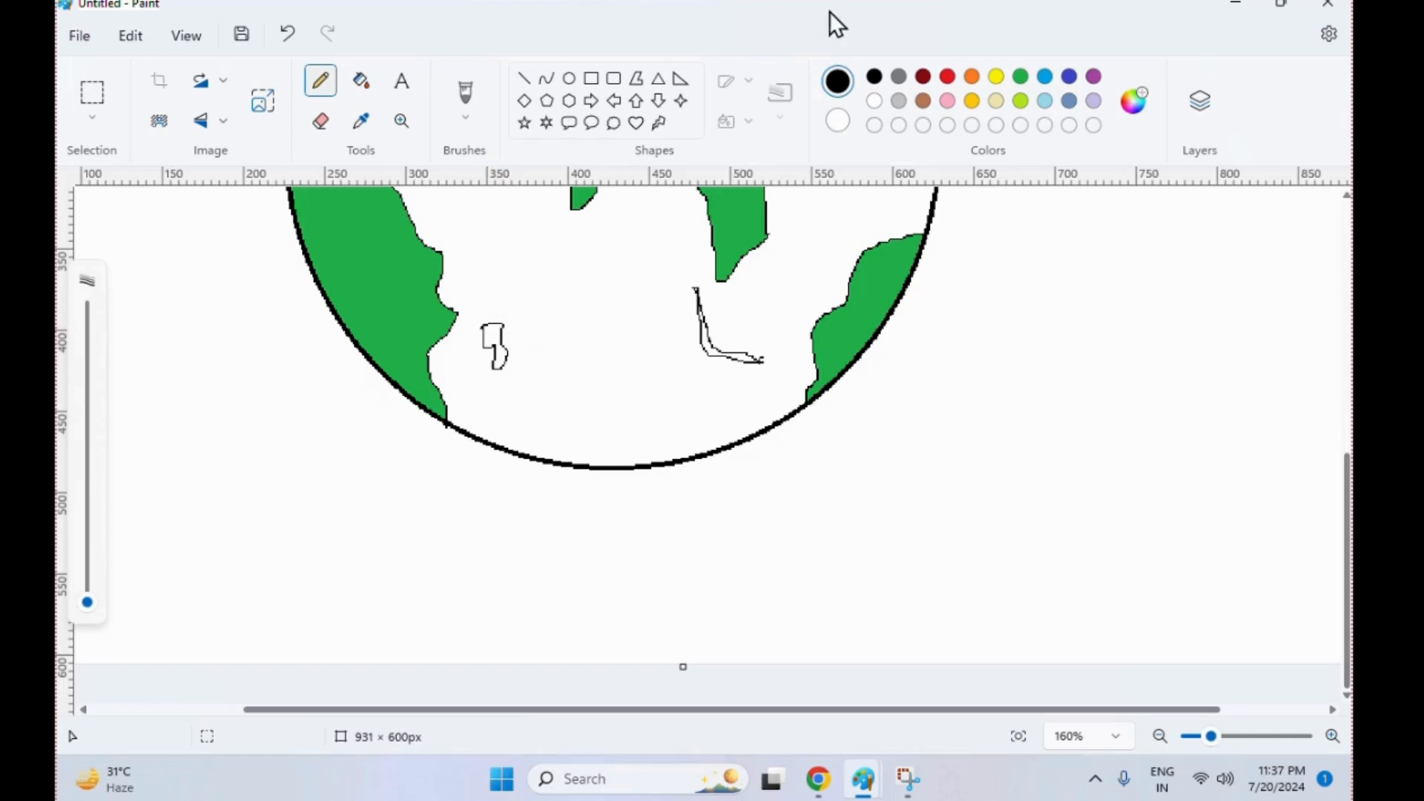
Fill the redrawn small island and the L-shaped island with green
click(1020, 75)
click(361, 80)
click(493, 343)
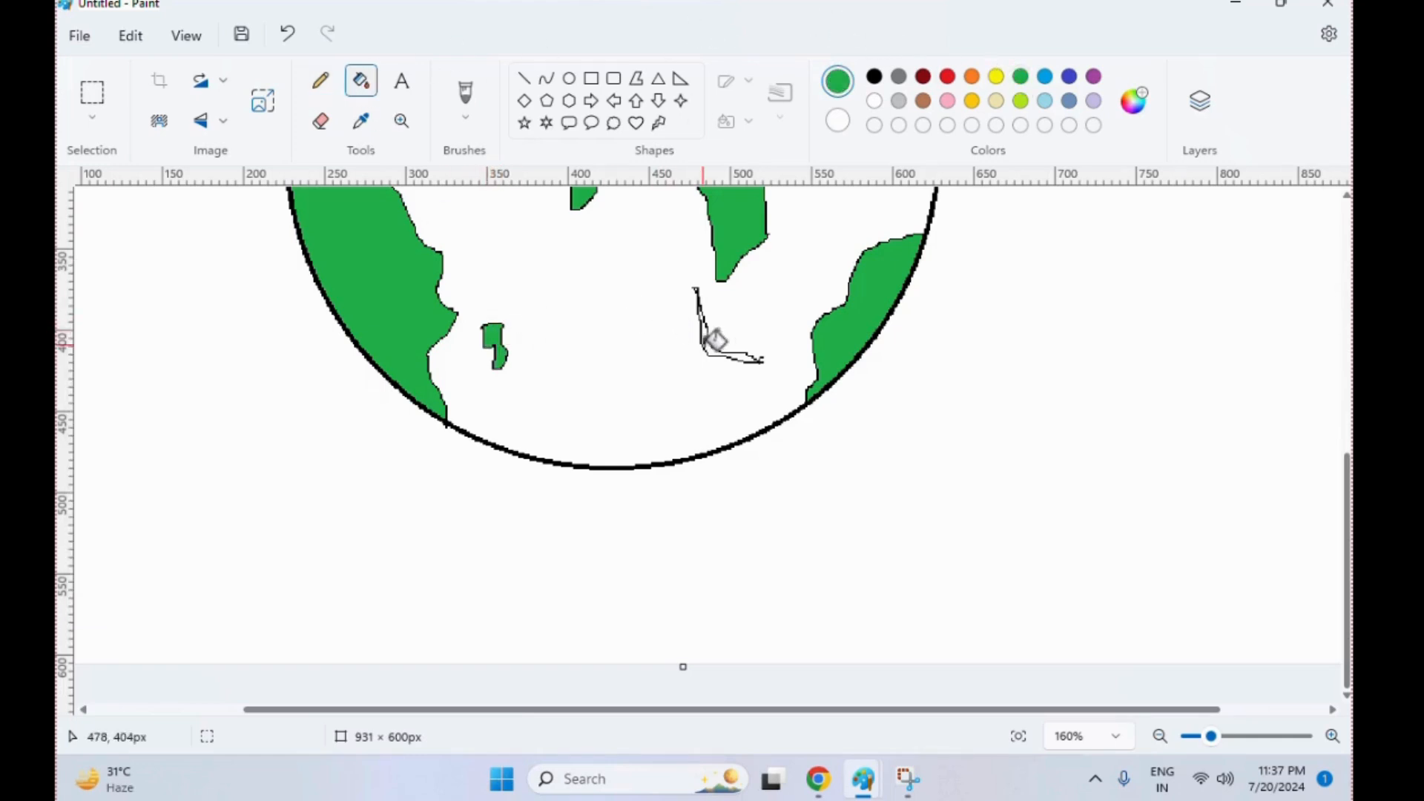
click(716, 339)
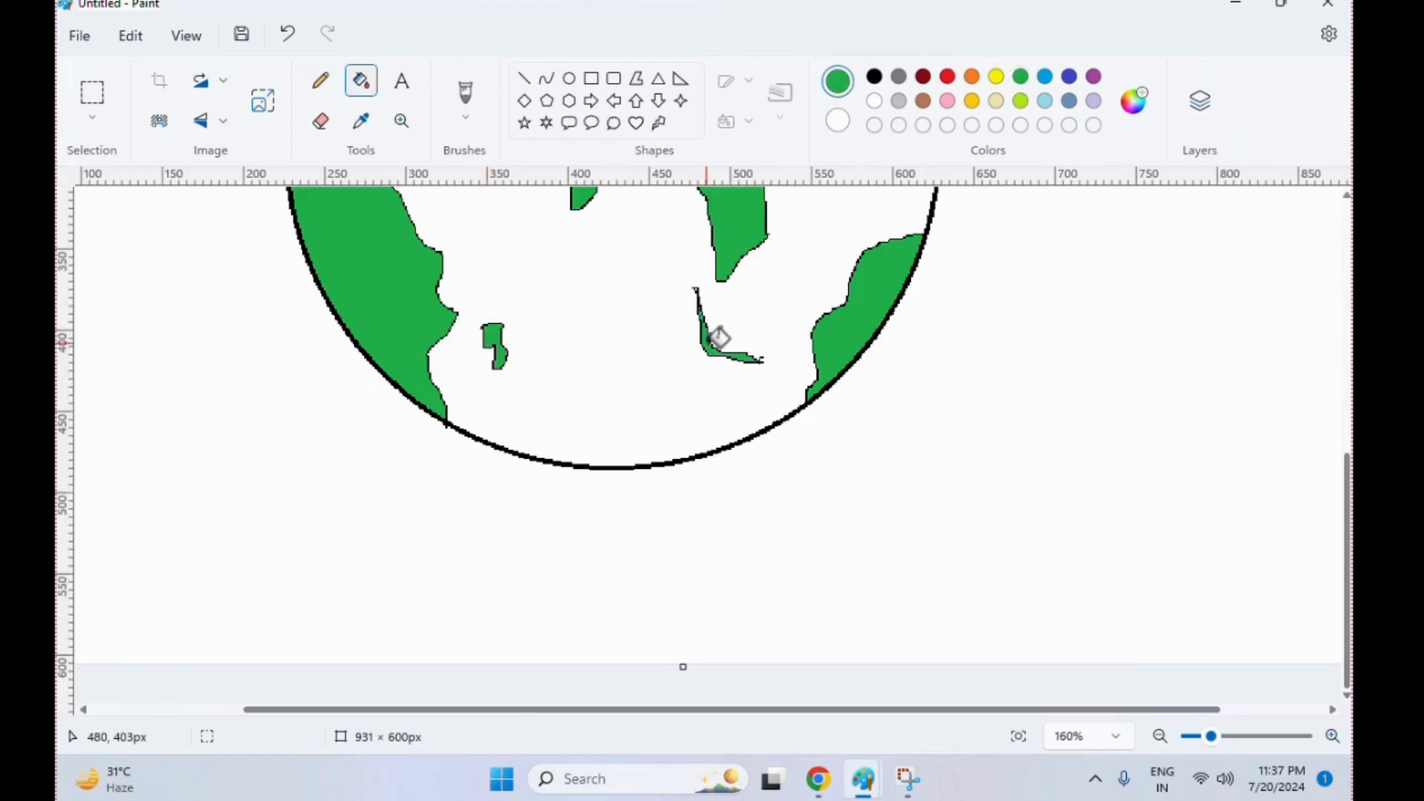
Fill the ocean areas above and below the large continent with light blue
click(1160, 736)
click(1160, 737)
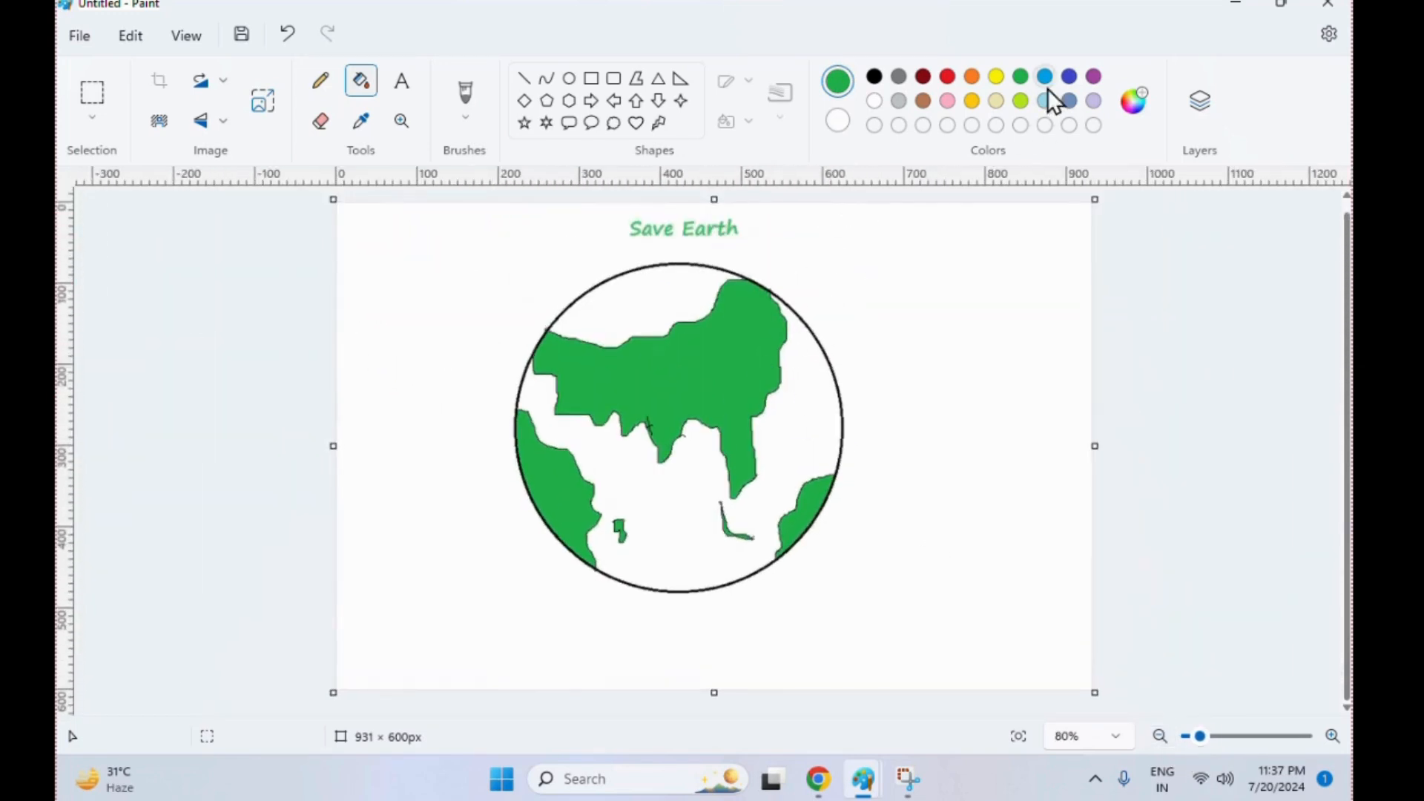
click(1044, 76)
click(801, 407)
click(665, 309)
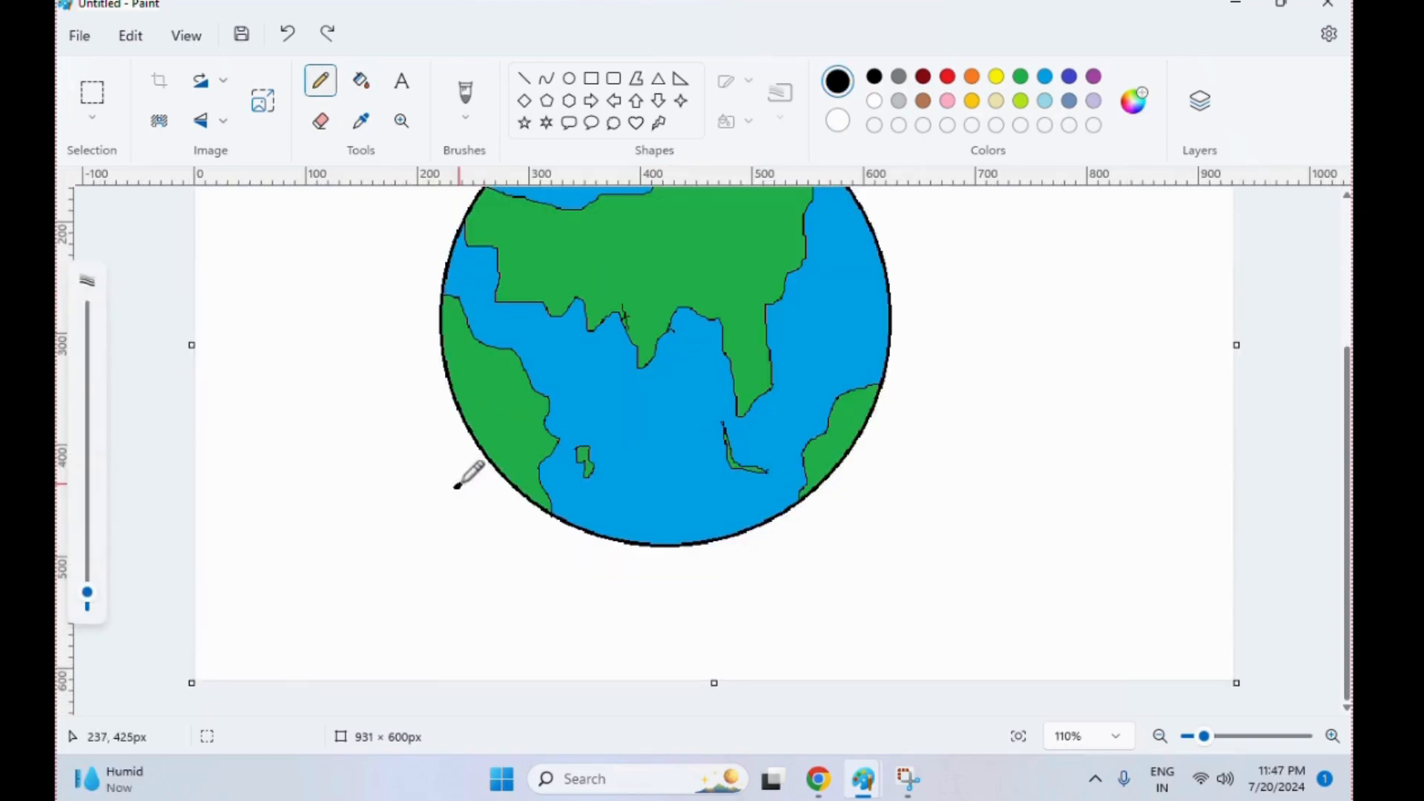
Draw the wrist's inner edge, the thumb and the curve up to the index finger in black at the globe's lower left
mouse_move(455, 487)
mouse_down()
mouse_move(498, 557)
mouse_move(497, 678)
mouse_up()
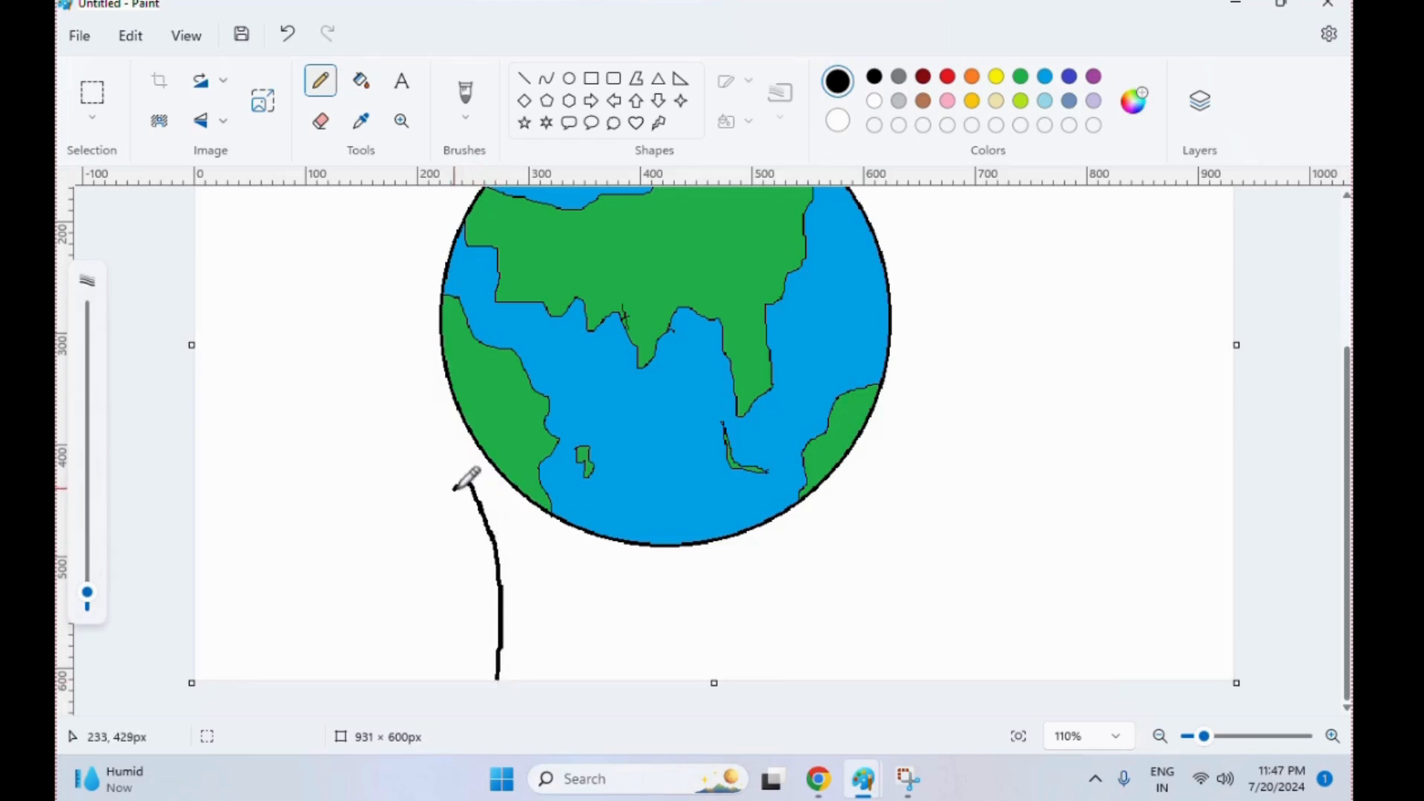
drag(456, 507, 468, 544)
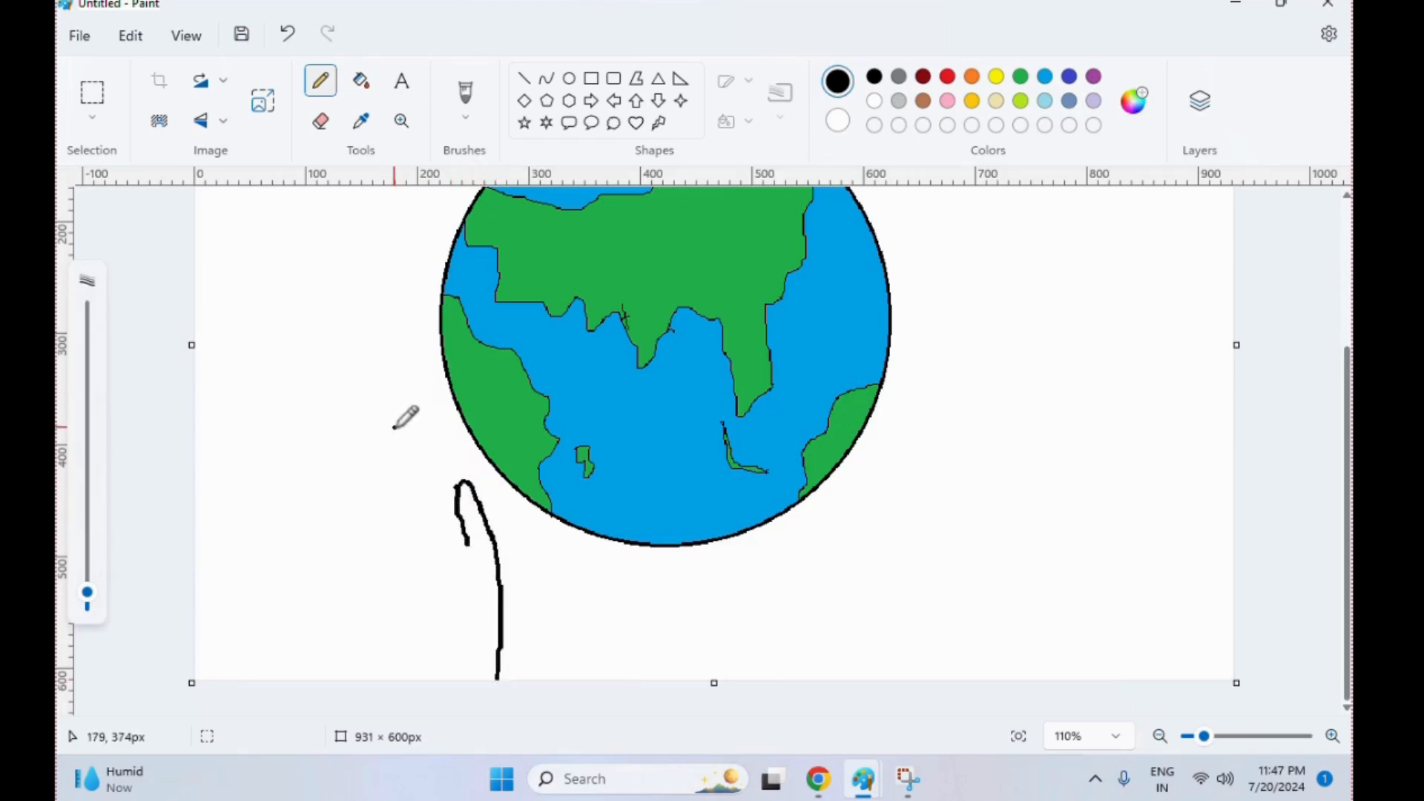
mouse_move(394, 427)
mouse_down()
mouse_move(408, 493)
mouse_move(468, 542)
mouse_up()
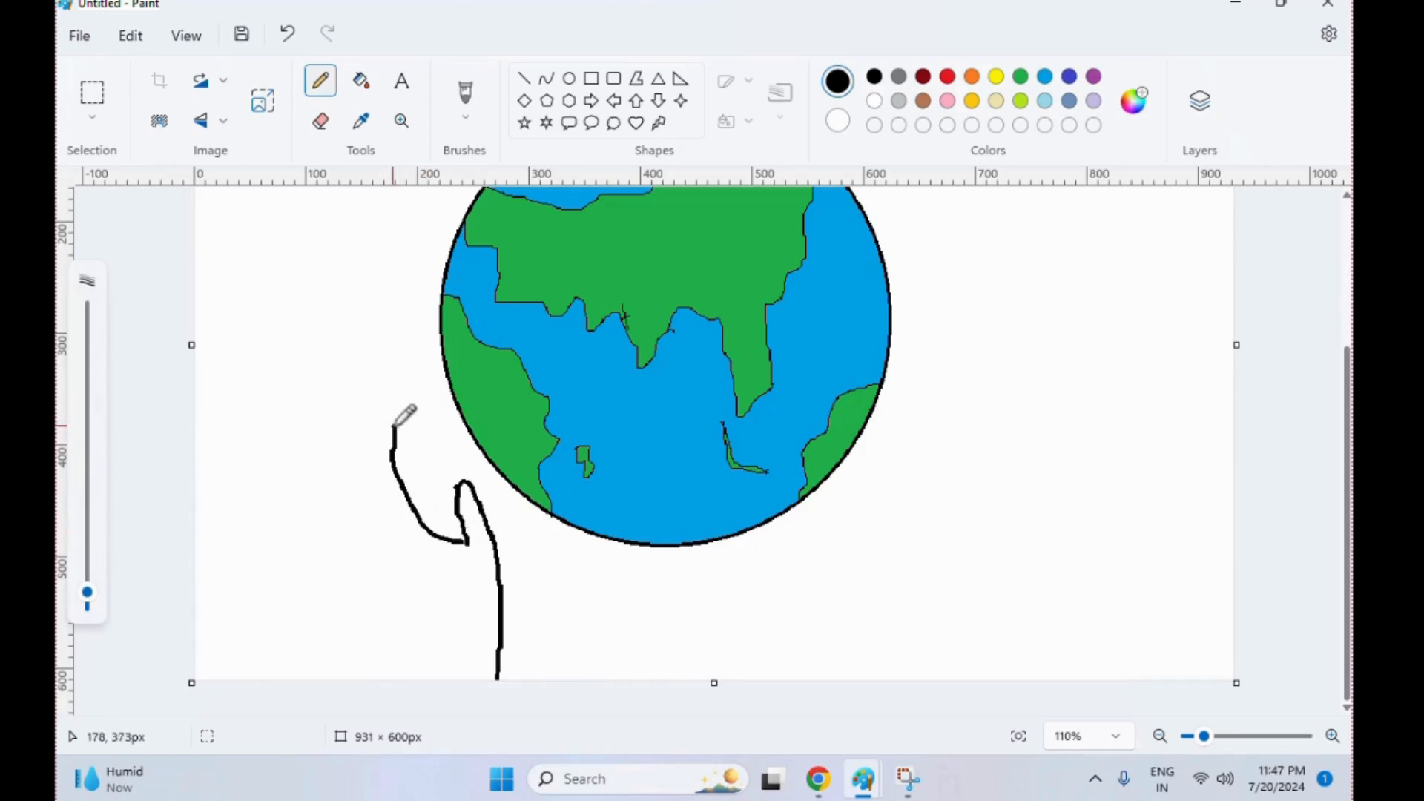
Outline the index, middle and ring fingers of the hand, redoing the ring finger's outer edge
mouse_move(394, 427)
mouse_down()
mouse_move(377, 450)
mouse_move(407, 531)
mouse_up()
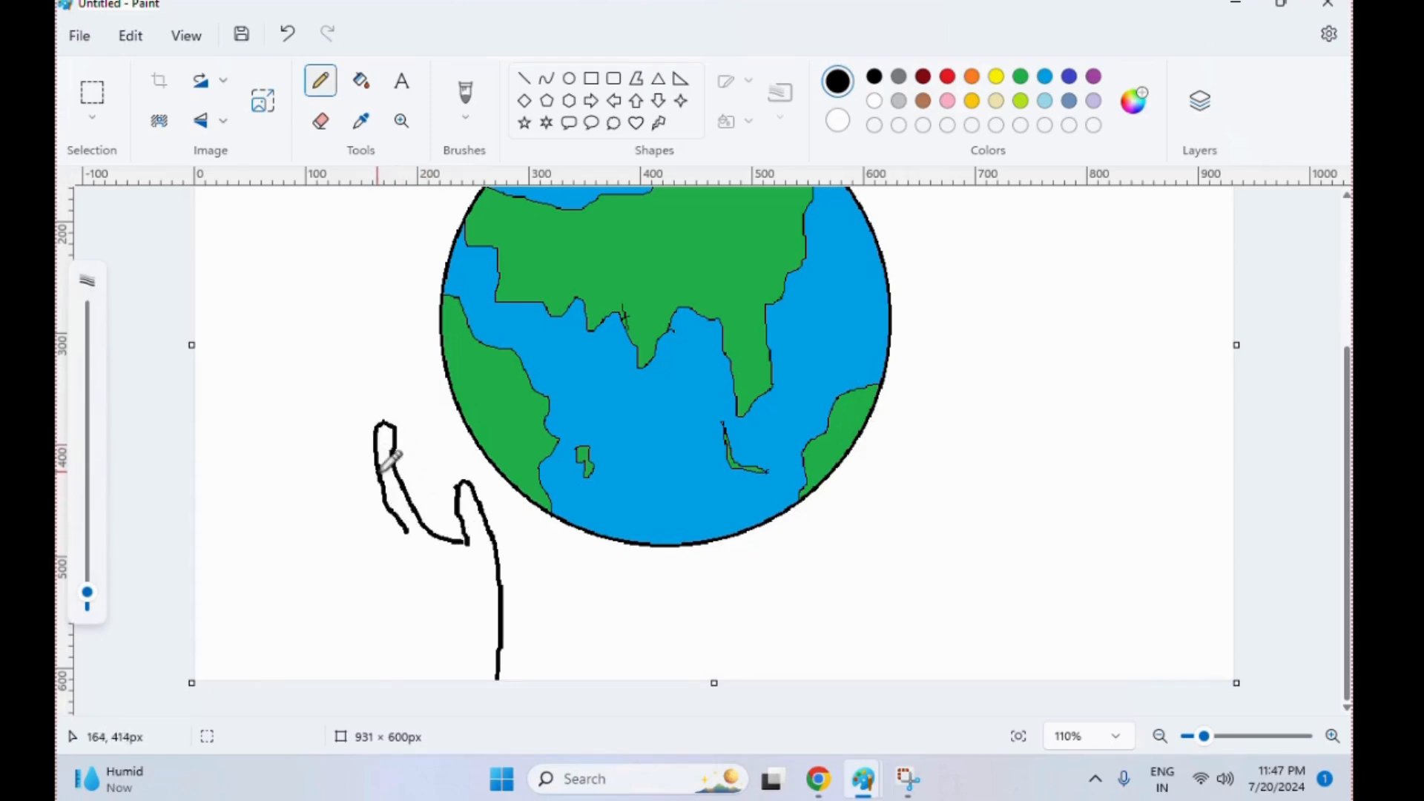
mouse_move(371, 436)
mouse_down()
mouse_move(364, 461)
mouse_move(392, 536)
mouse_up()
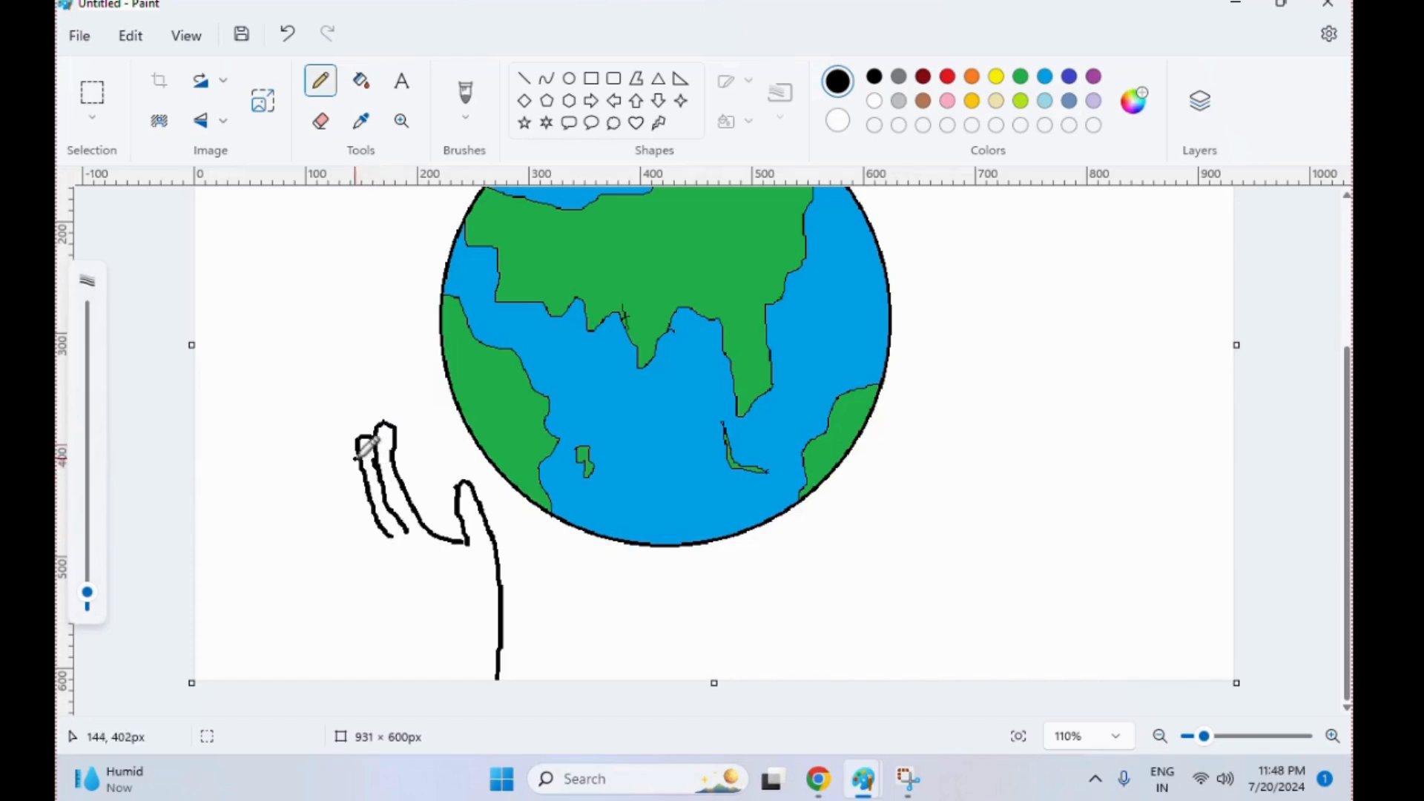
drag(362, 448, 383, 548)
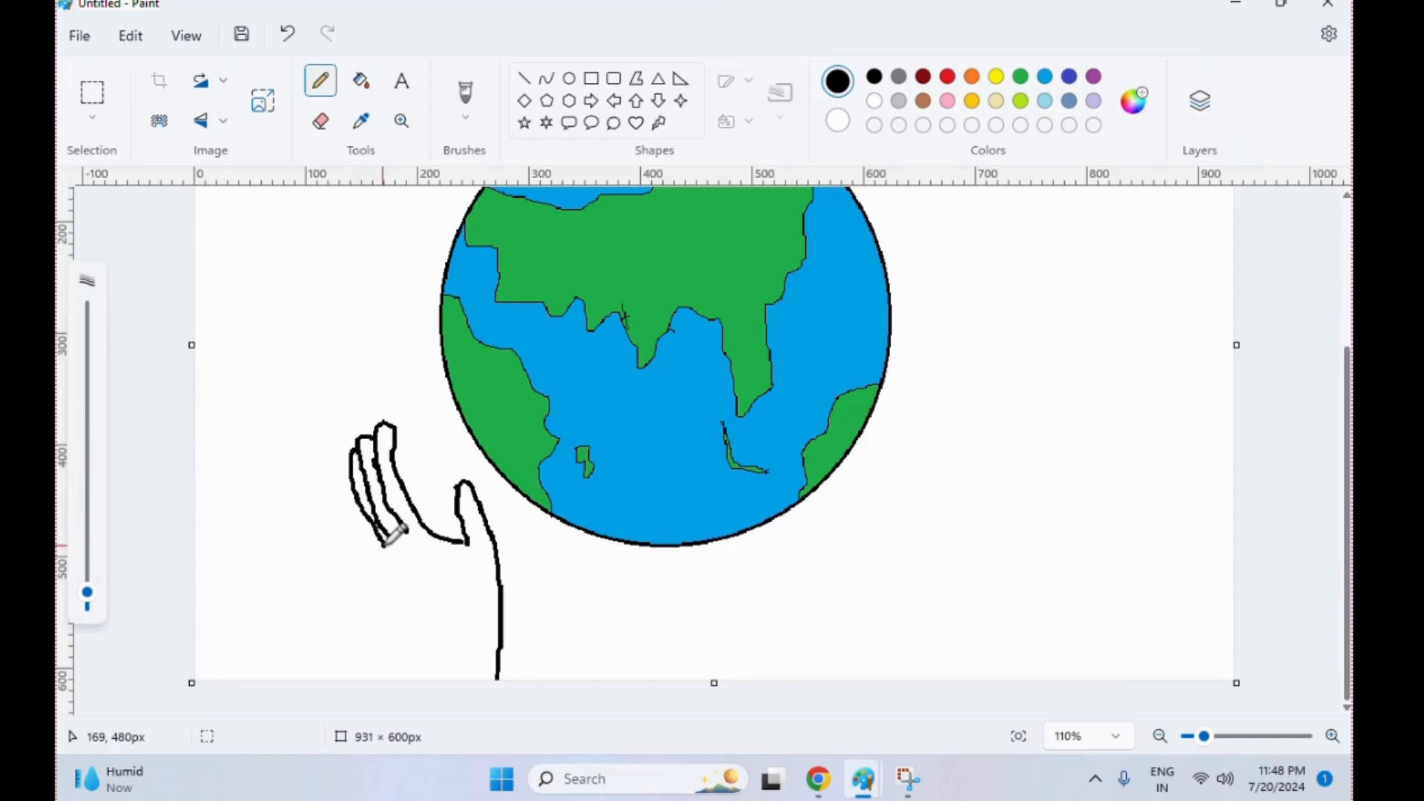
key(ctrl+z)
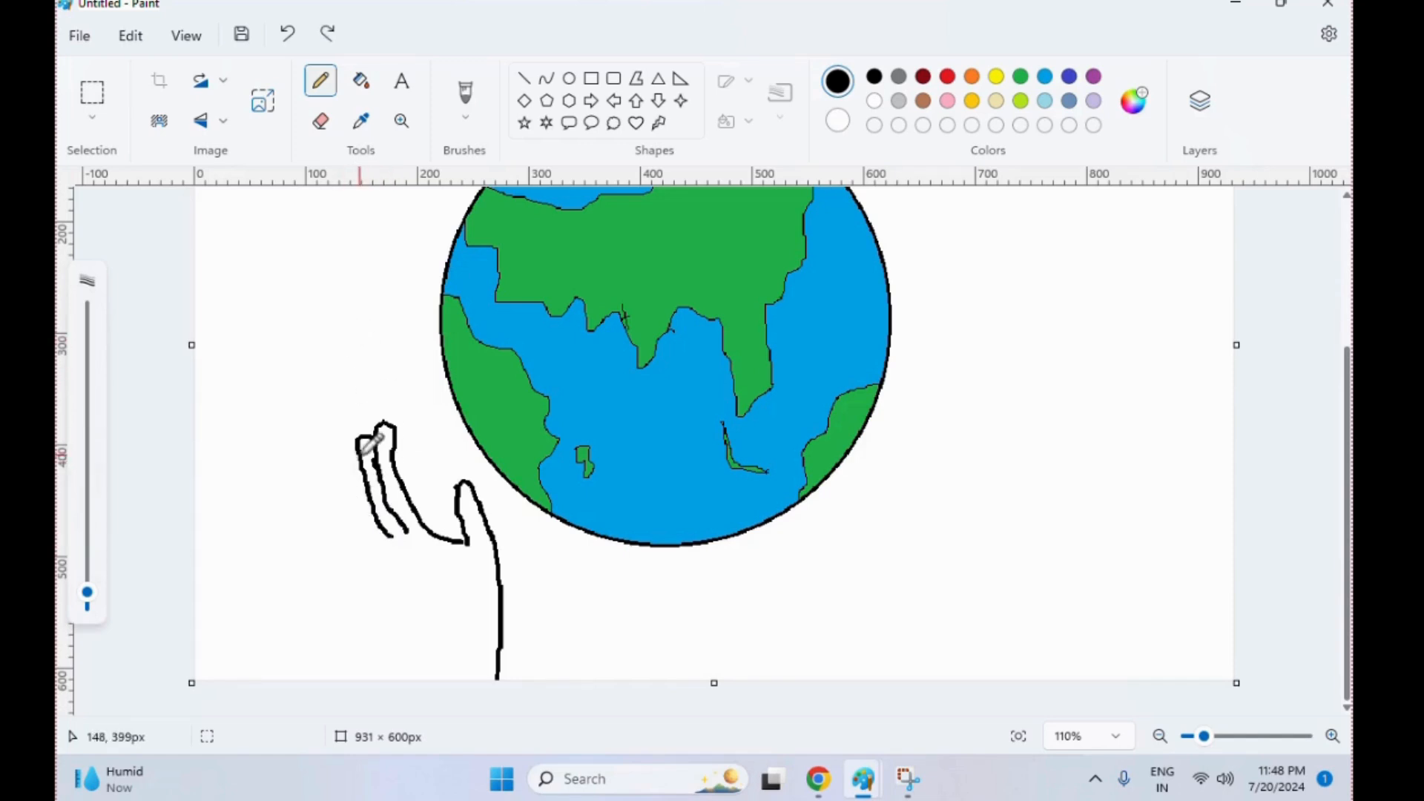
mouse_move(353, 452)
mouse_down()
mouse_move(356, 525)
mouse_move(376, 553)
mouse_up()
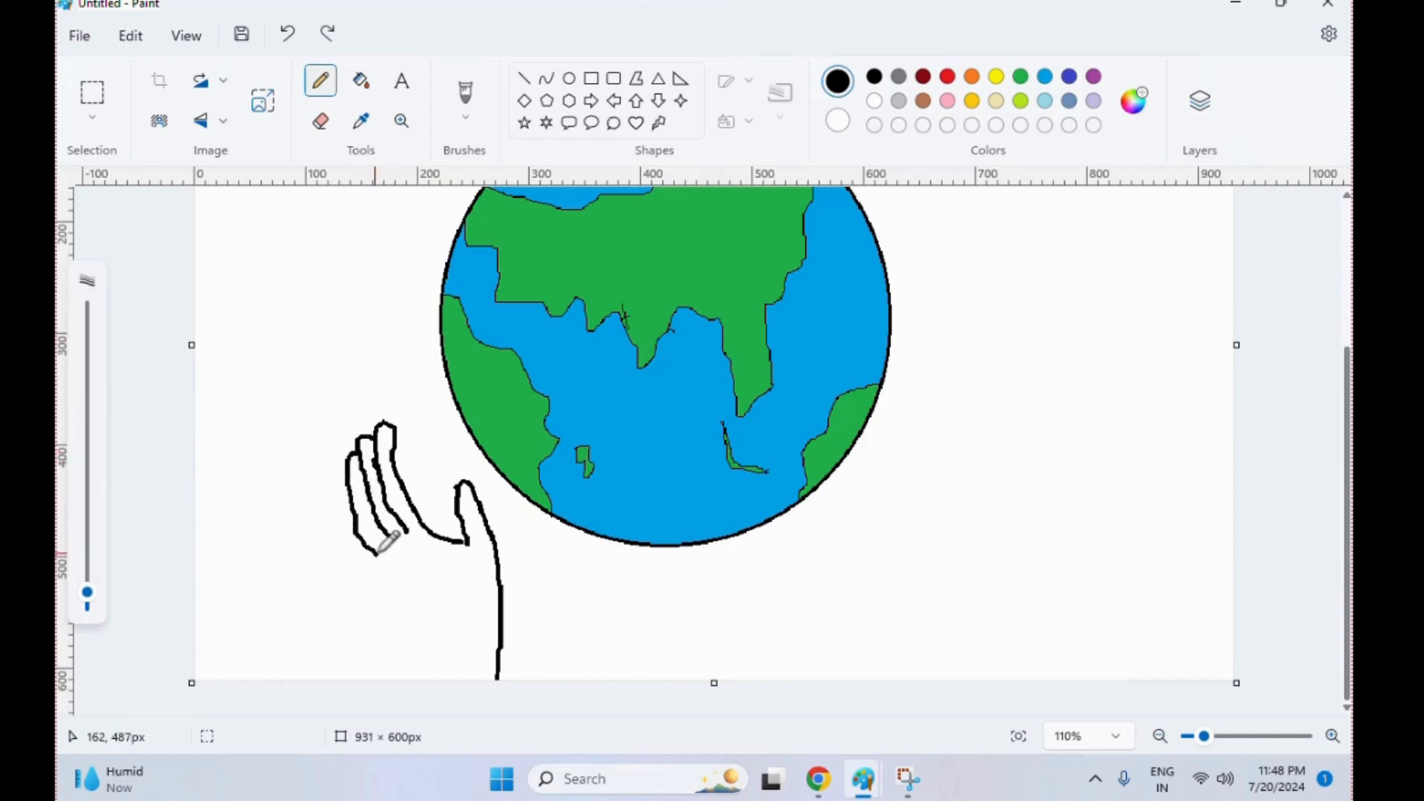
Erase and redraw the lower part of the ring finger's outer line, and outline the little finger beside it
click(357, 425)
click(320, 121)
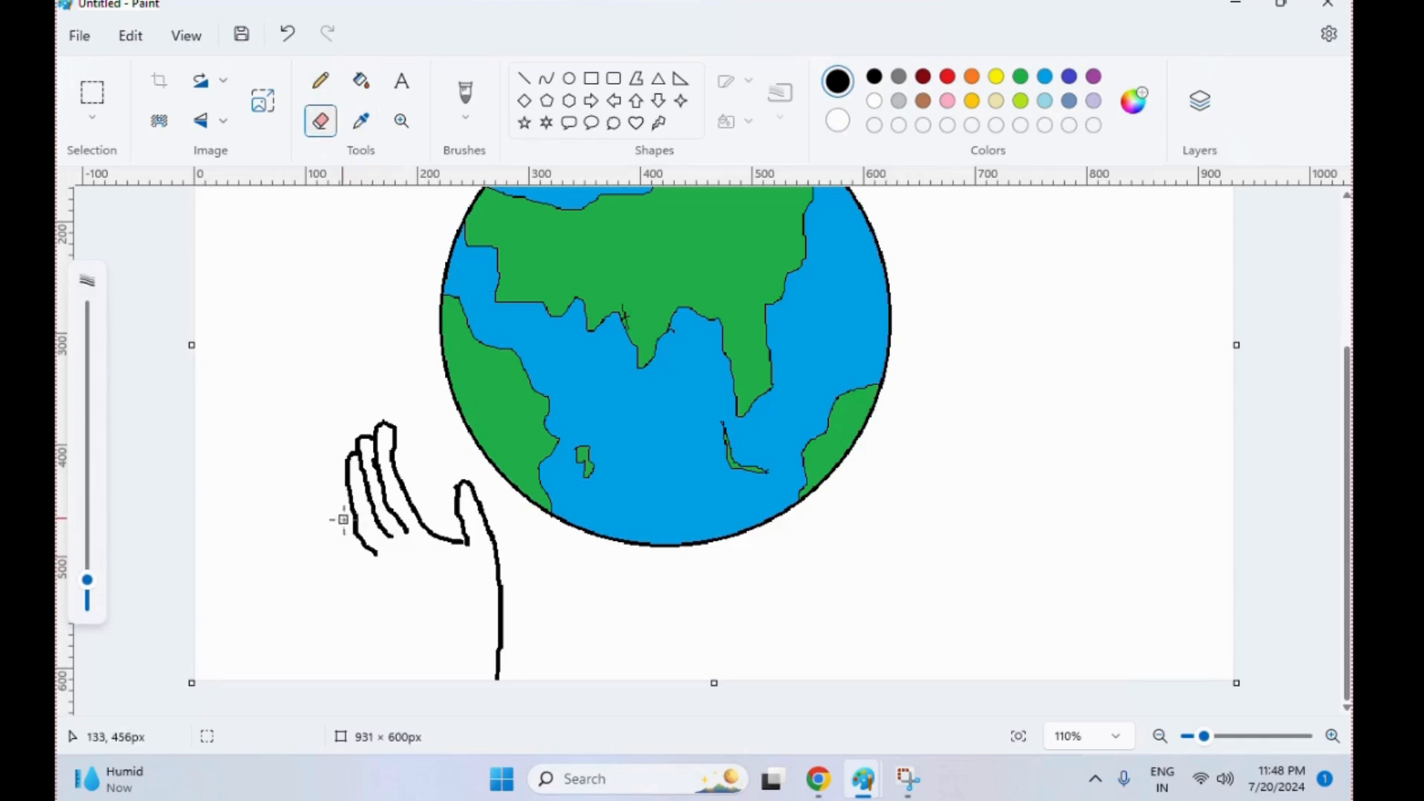
click(320, 80)
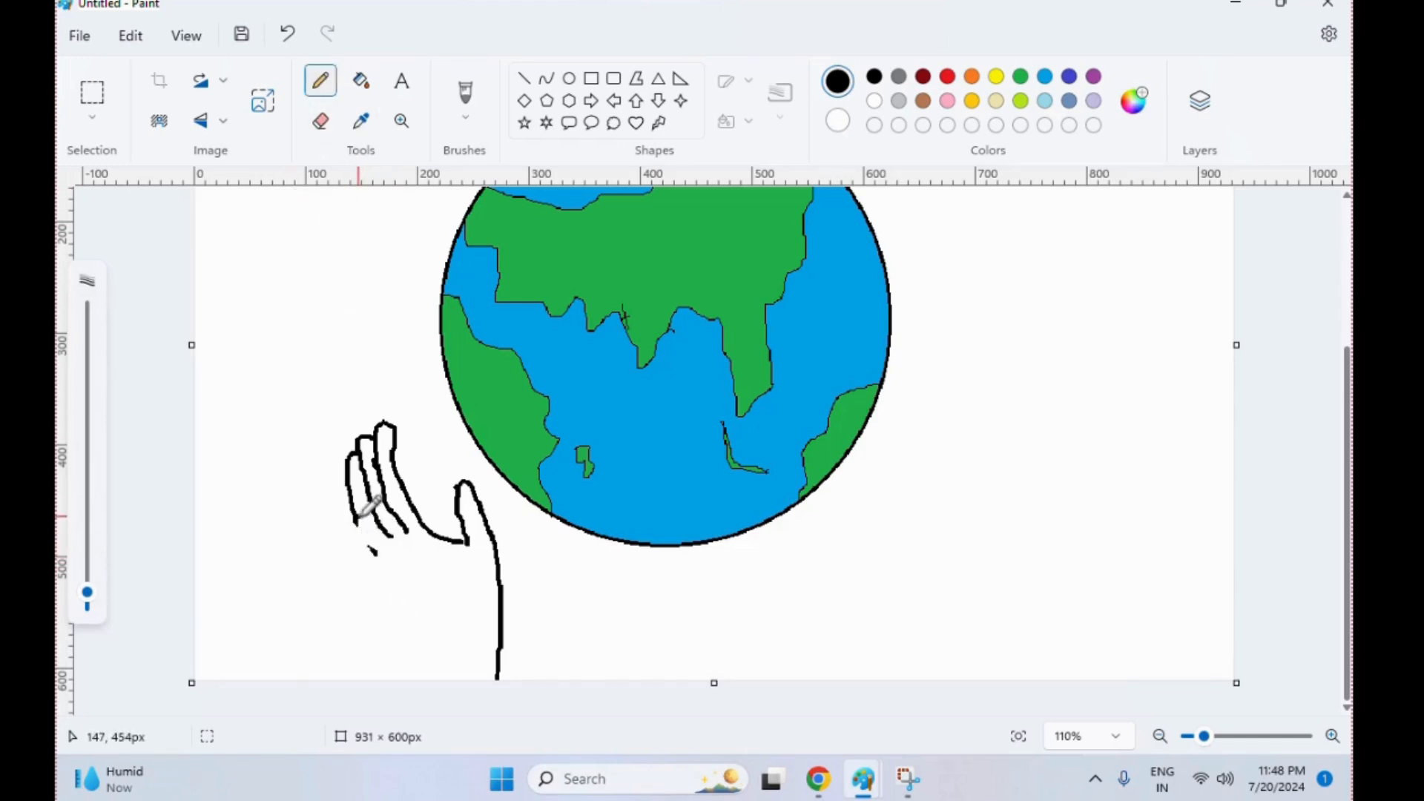
drag(359, 516, 371, 541)
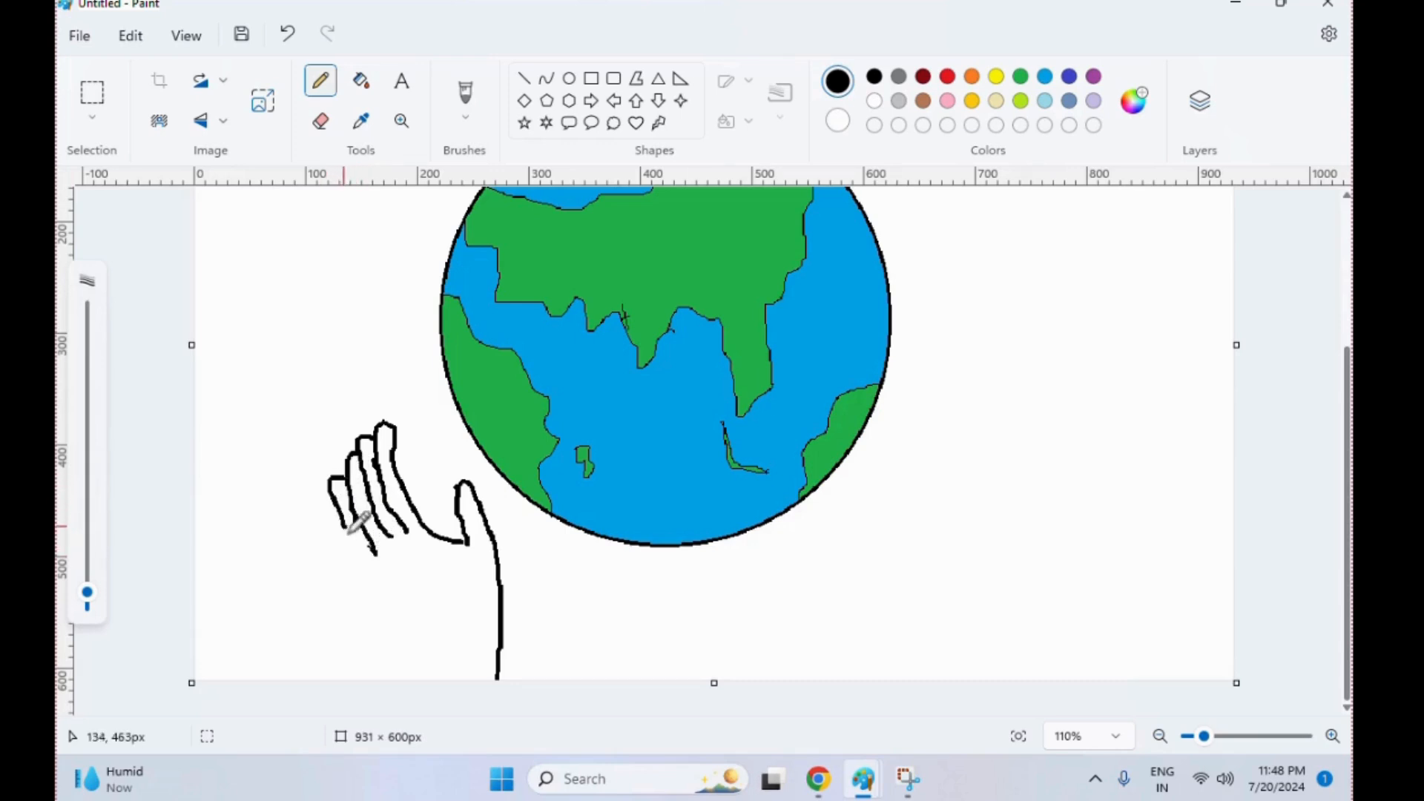
Draw the palm's outer edge down from the little finger, and redraw the wrist as a straight line to the canvas bottom
mouse_move(350, 531)
mouse_down()
mouse_move(426, 648)
mouse_move(430, 687)
mouse_up()
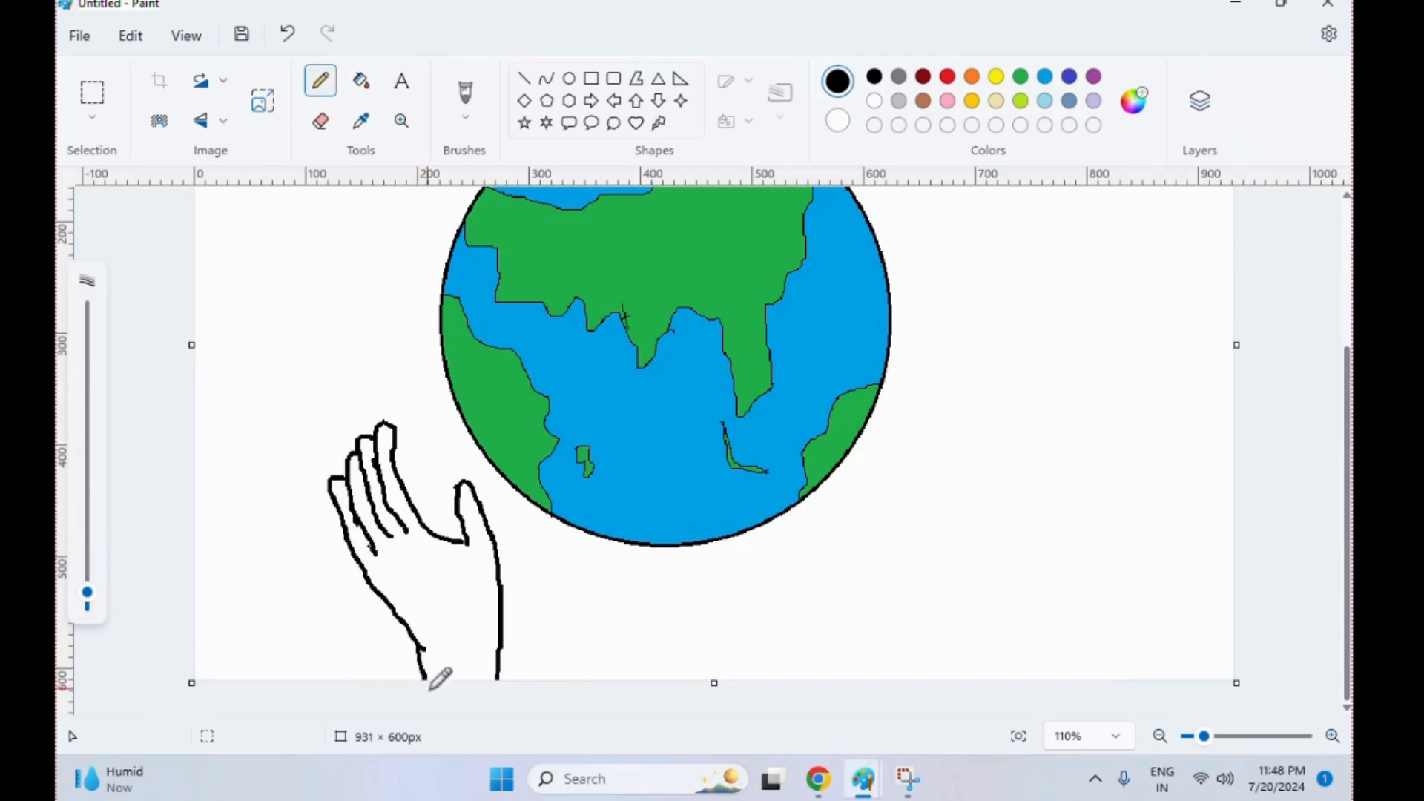
drag(416, 634, 445, 688)
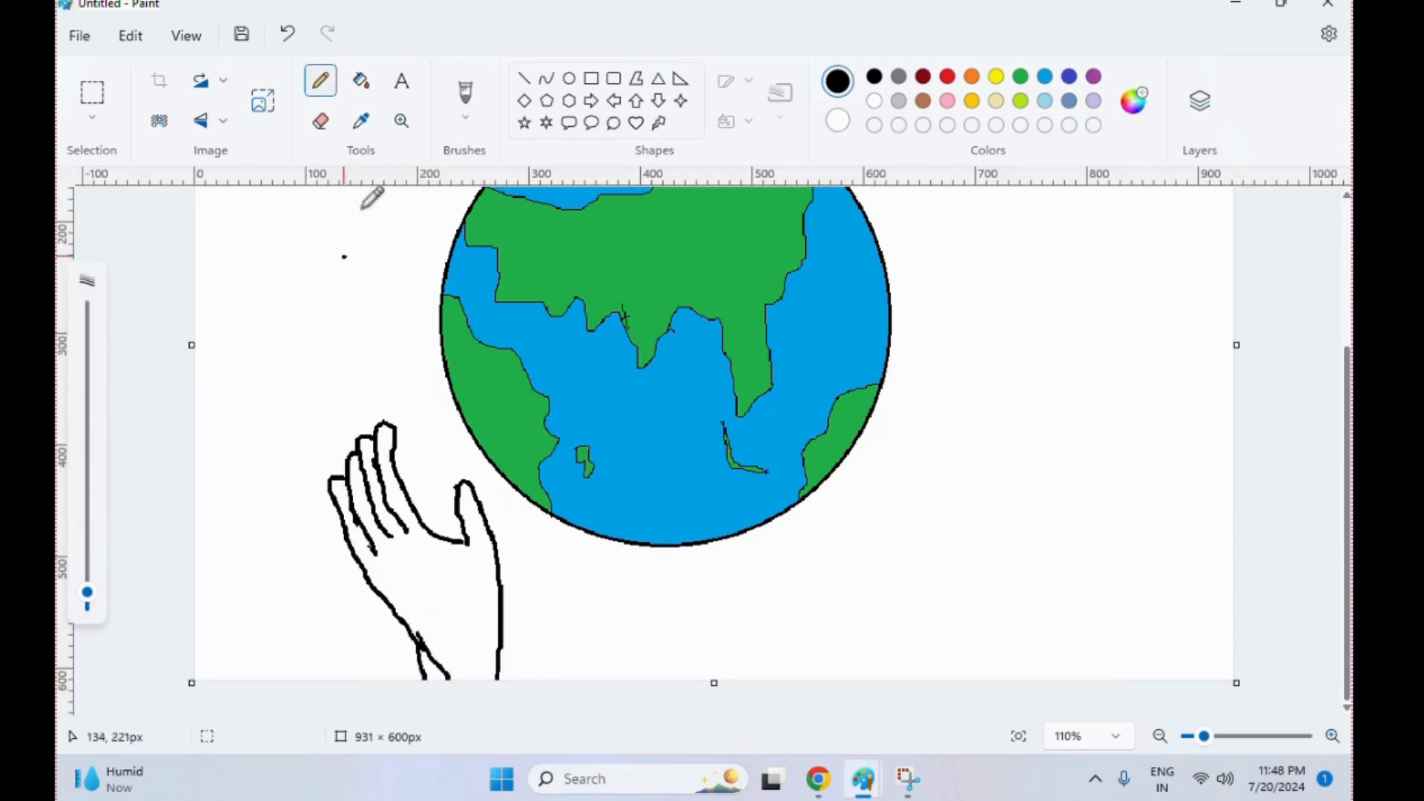
click(320, 121)
mouse_move(421, 637)
mouse_down()
mouse_move(435, 671)
mouse_move(427, 654)
mouse_move(423, 694)
mouse_up()
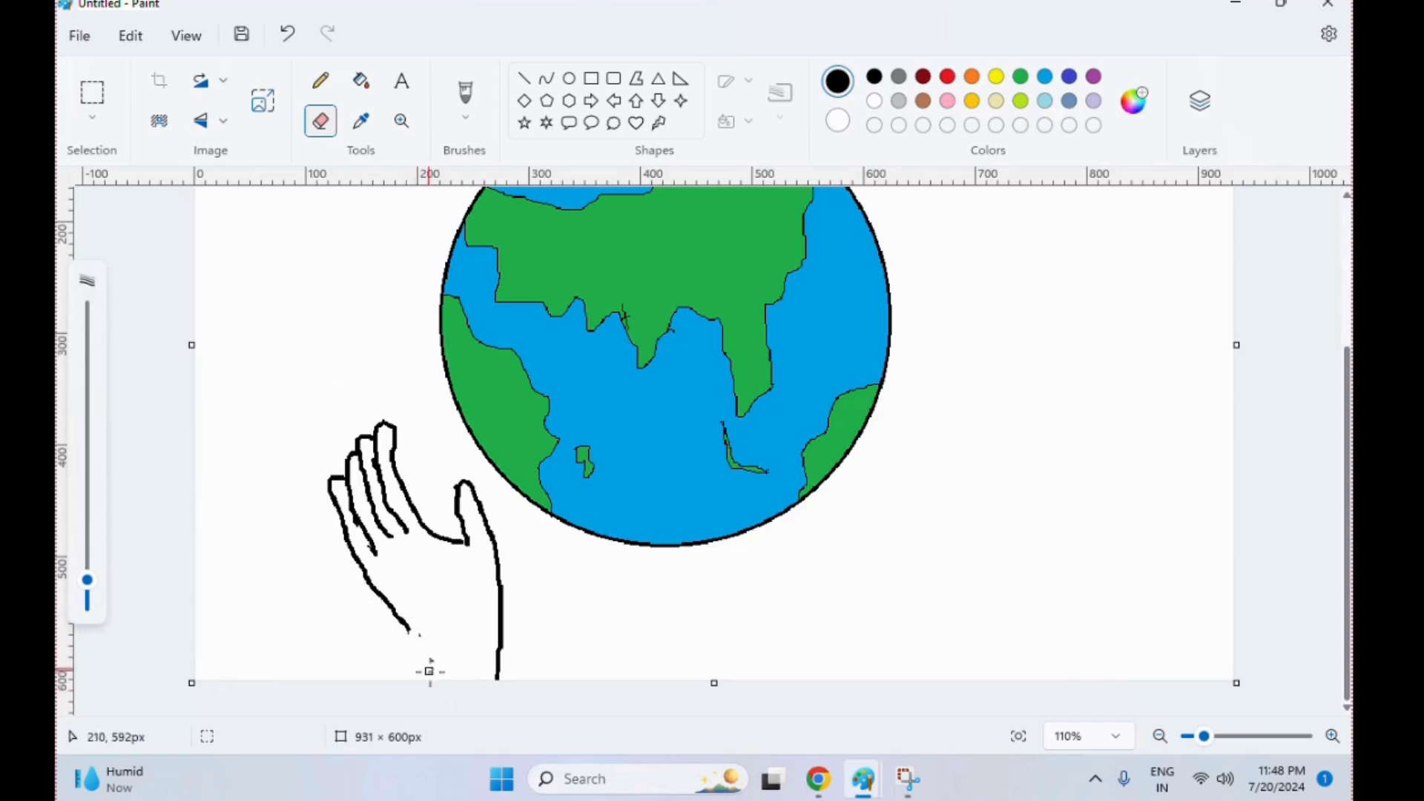
click(321, 80)
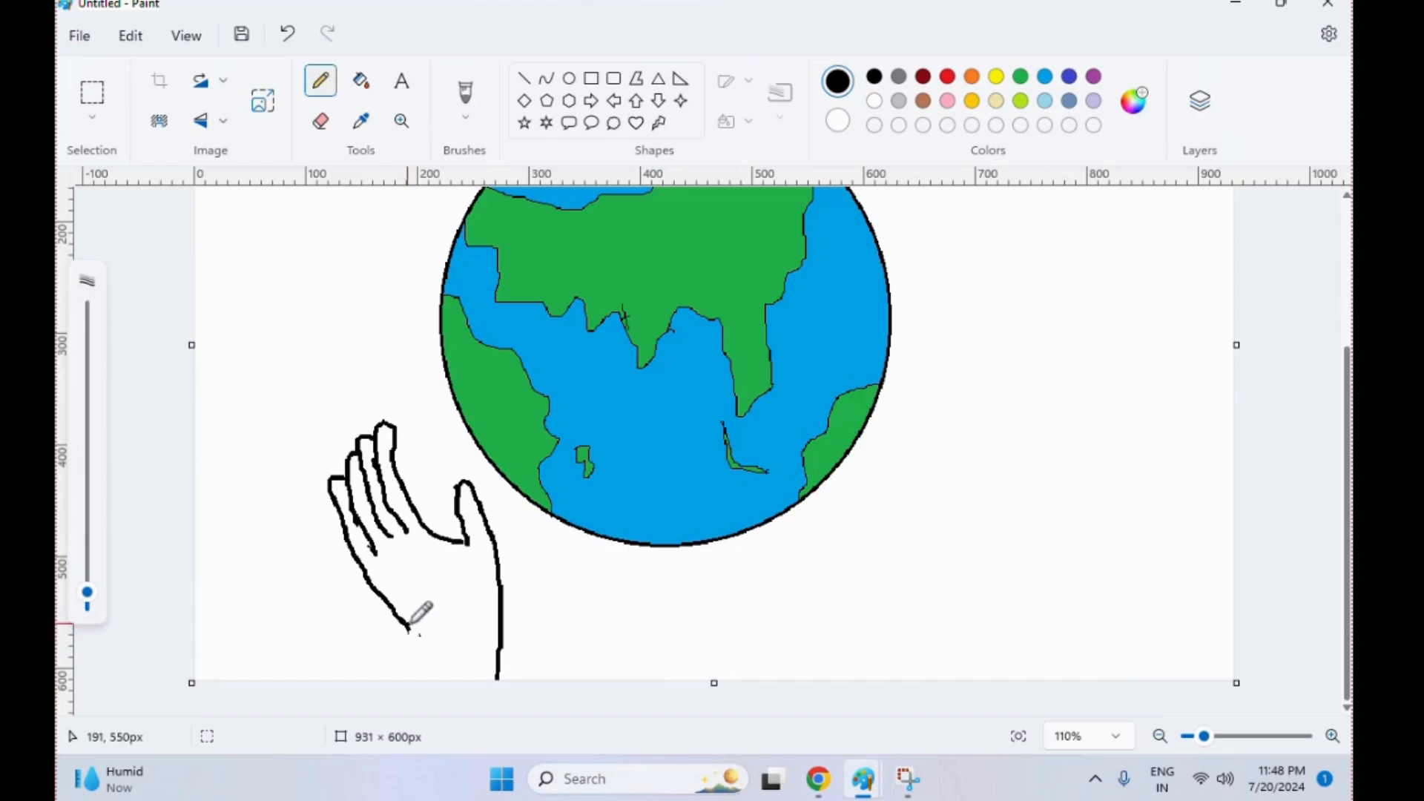
drag(408, 629, 431, 675)
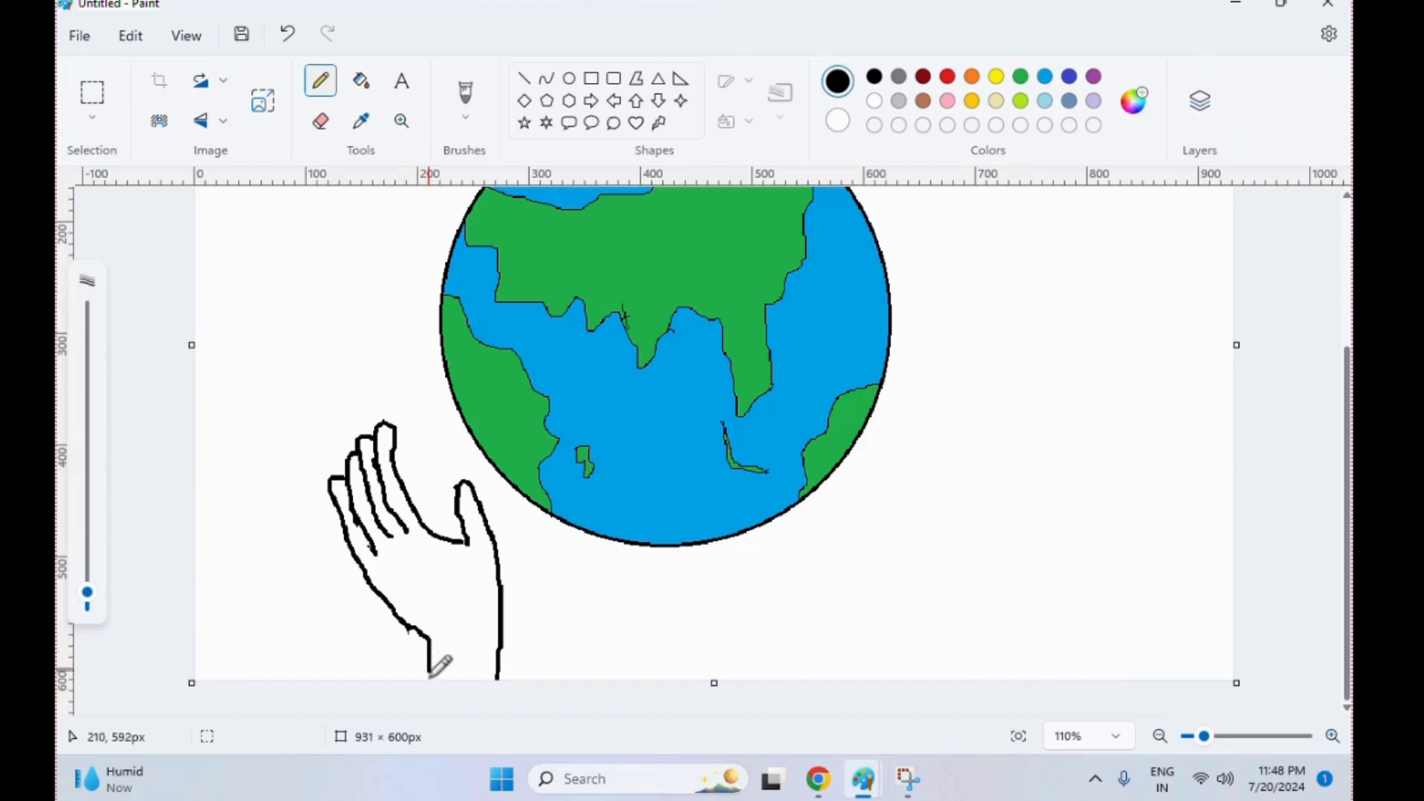
click(359, 82)
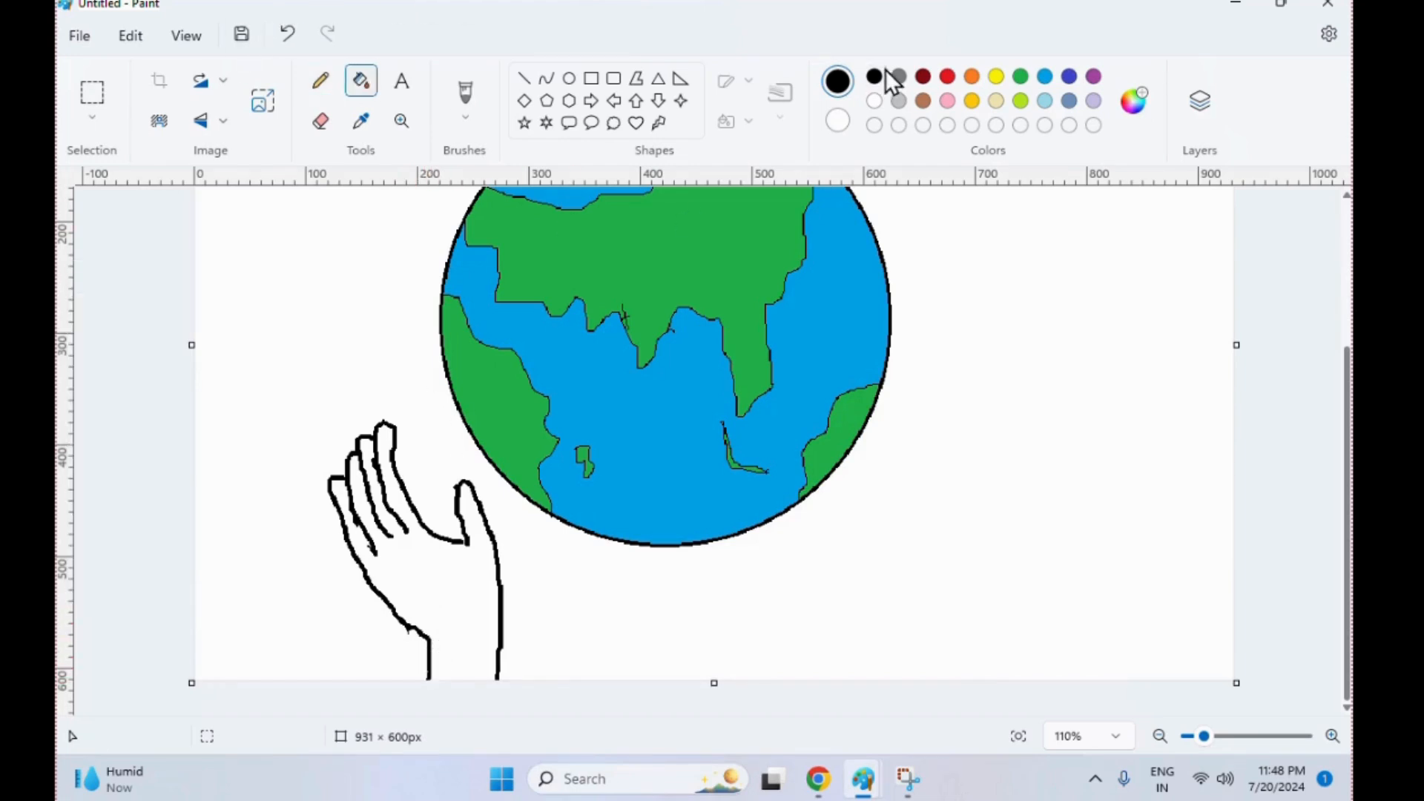
click(993, 100)
click(463, 568)
key(ctrl+z)
Close the gap in the hand's outline at the base of the thumb with a black pencil stroke
click(321, 80)
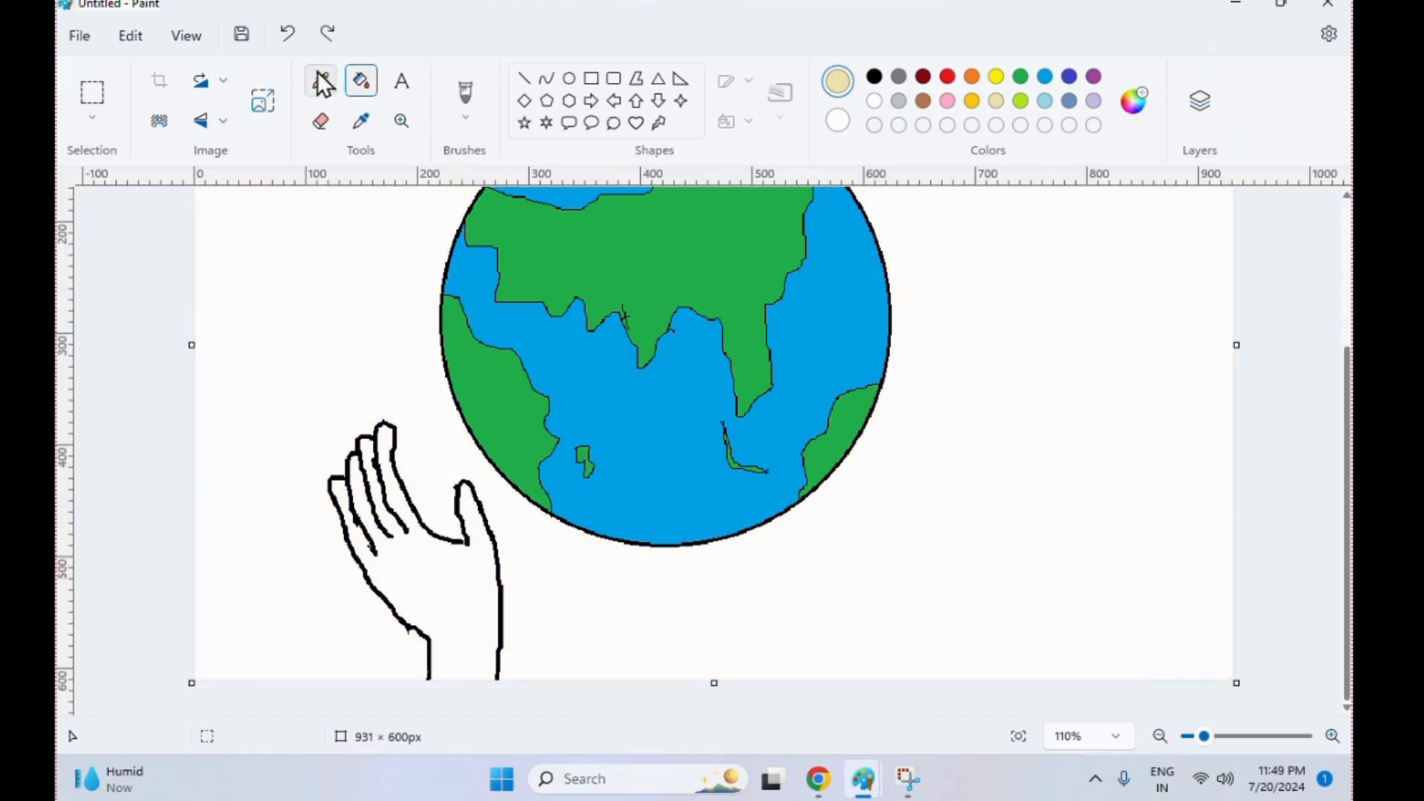
click(874, 76)
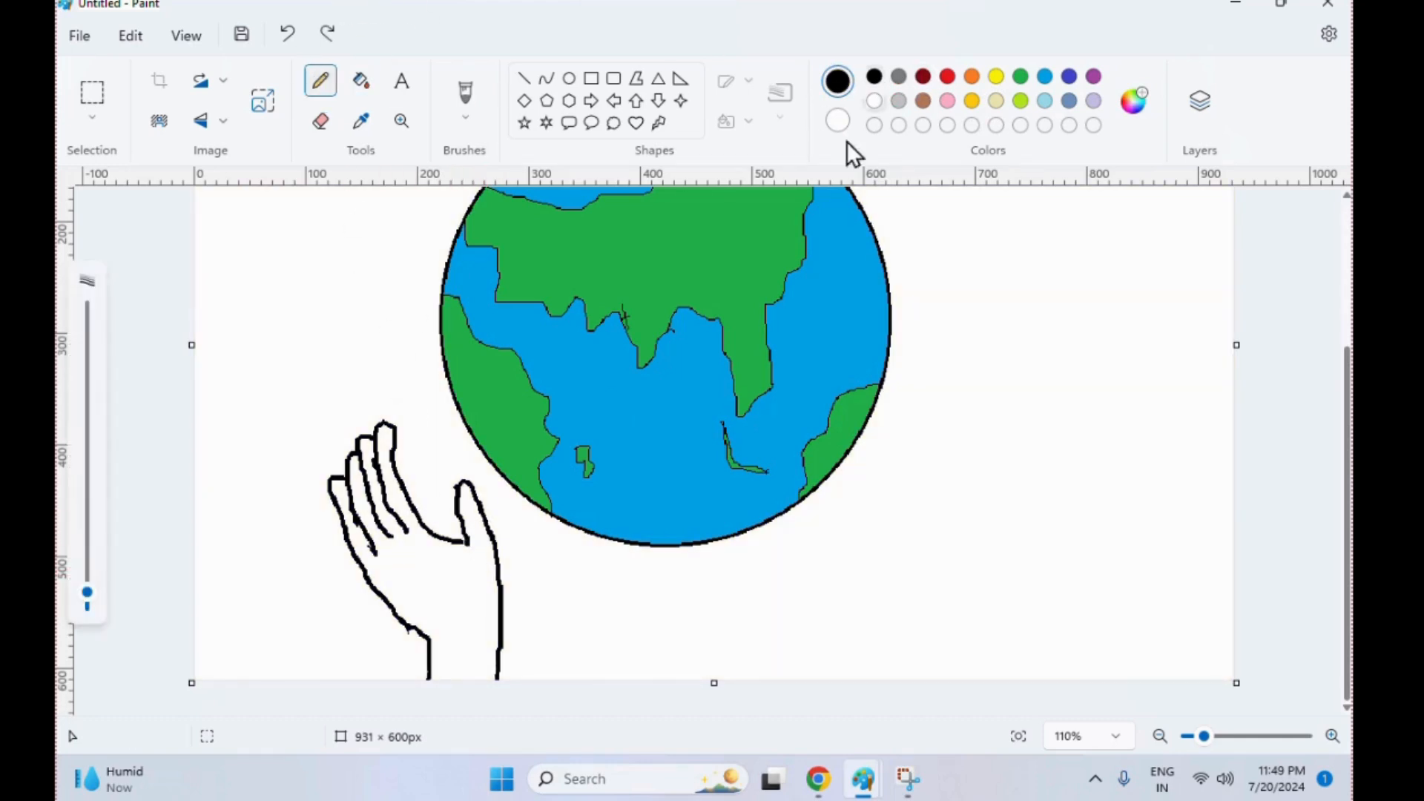
drag(461, 539, 469, 544)
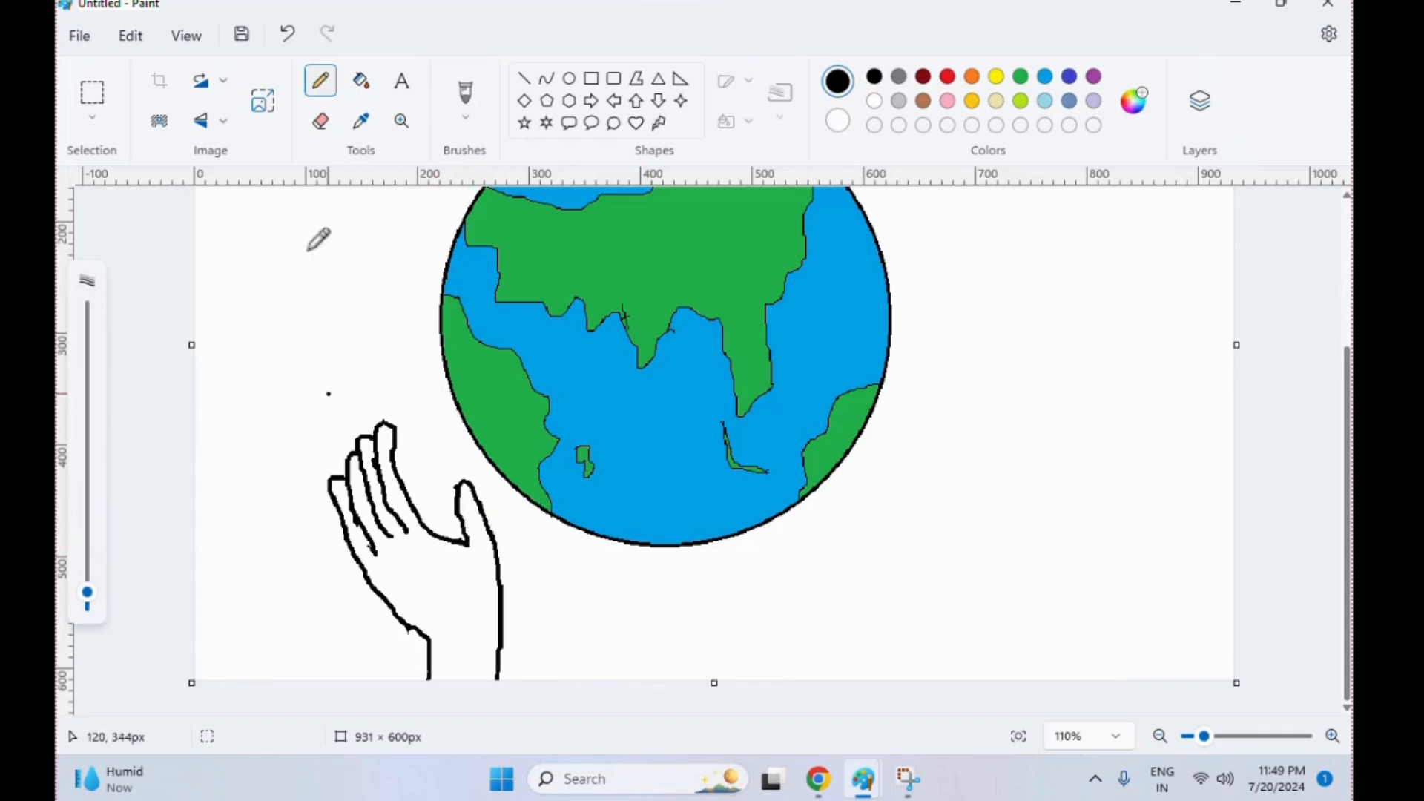
click(370, 90)
click(996, 100)
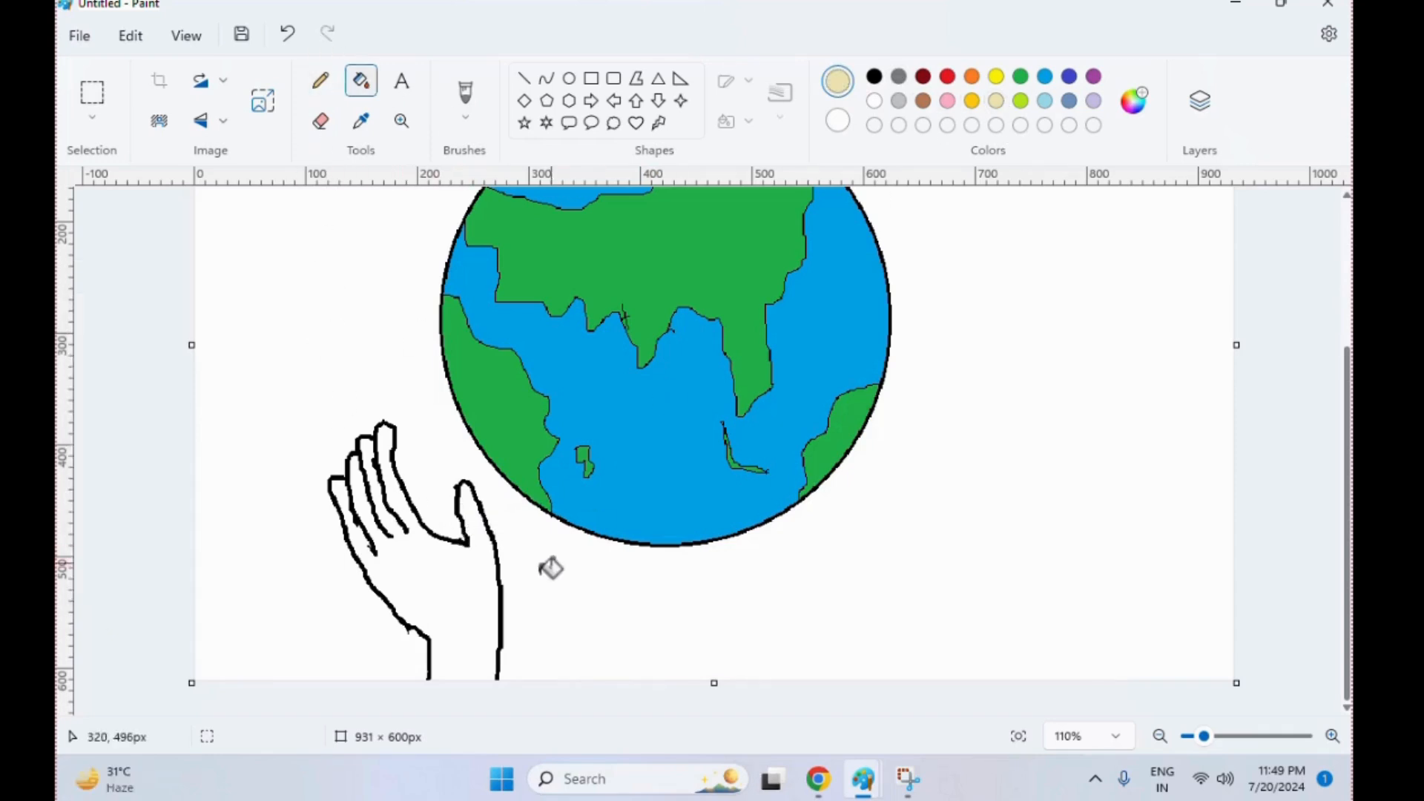
click(468, 593)
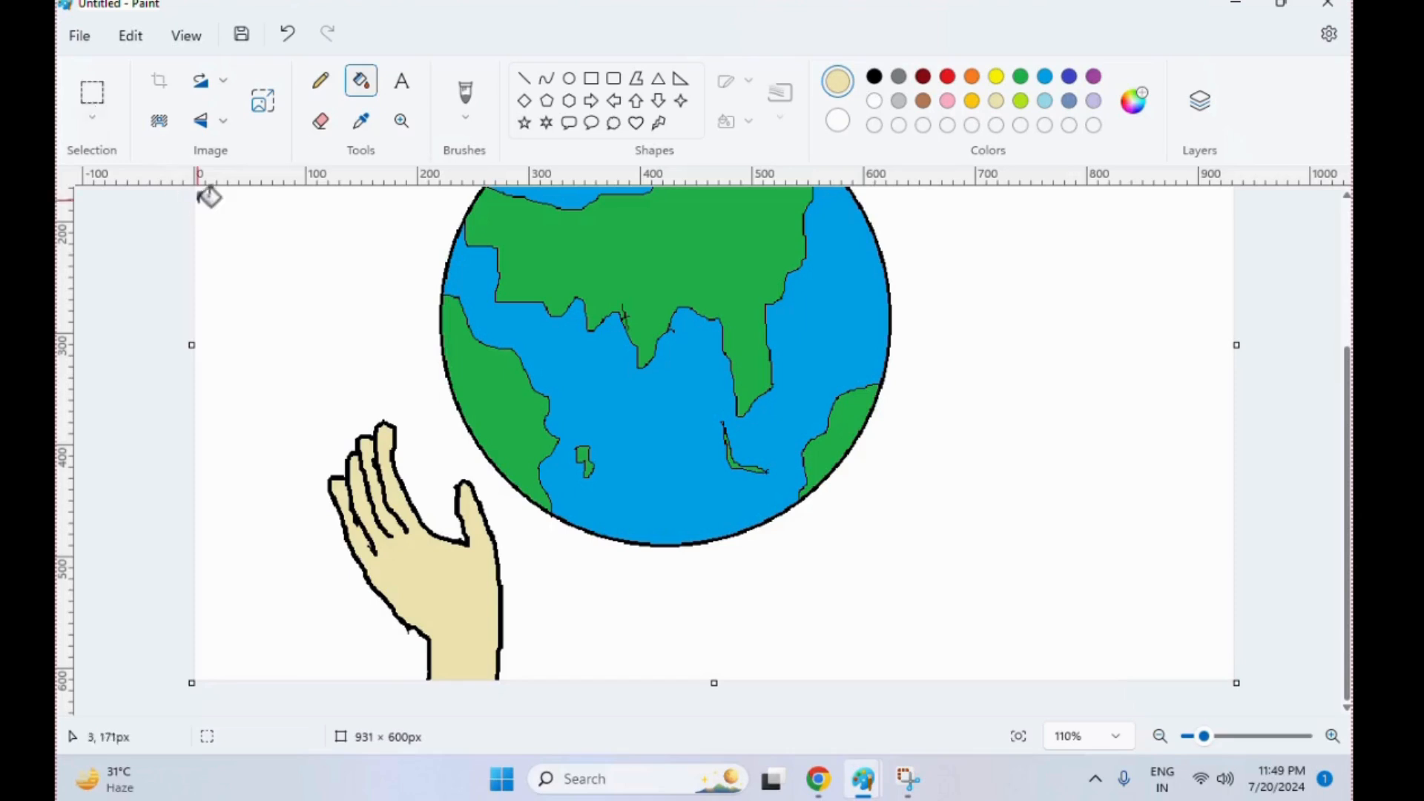
key(ctrl+z)
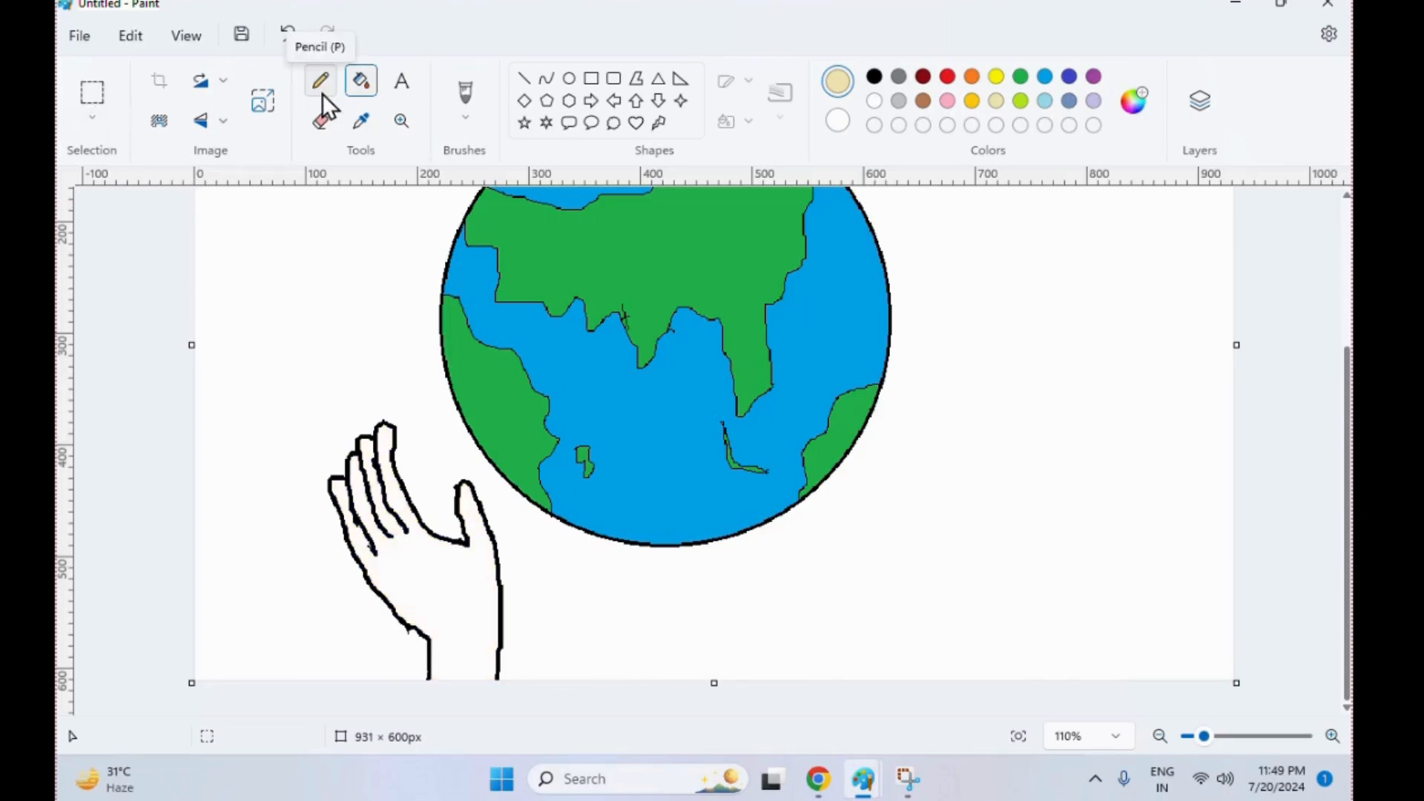
Erase the outer edges of the index and little fingertips and redraw them in black
click(323, 87)
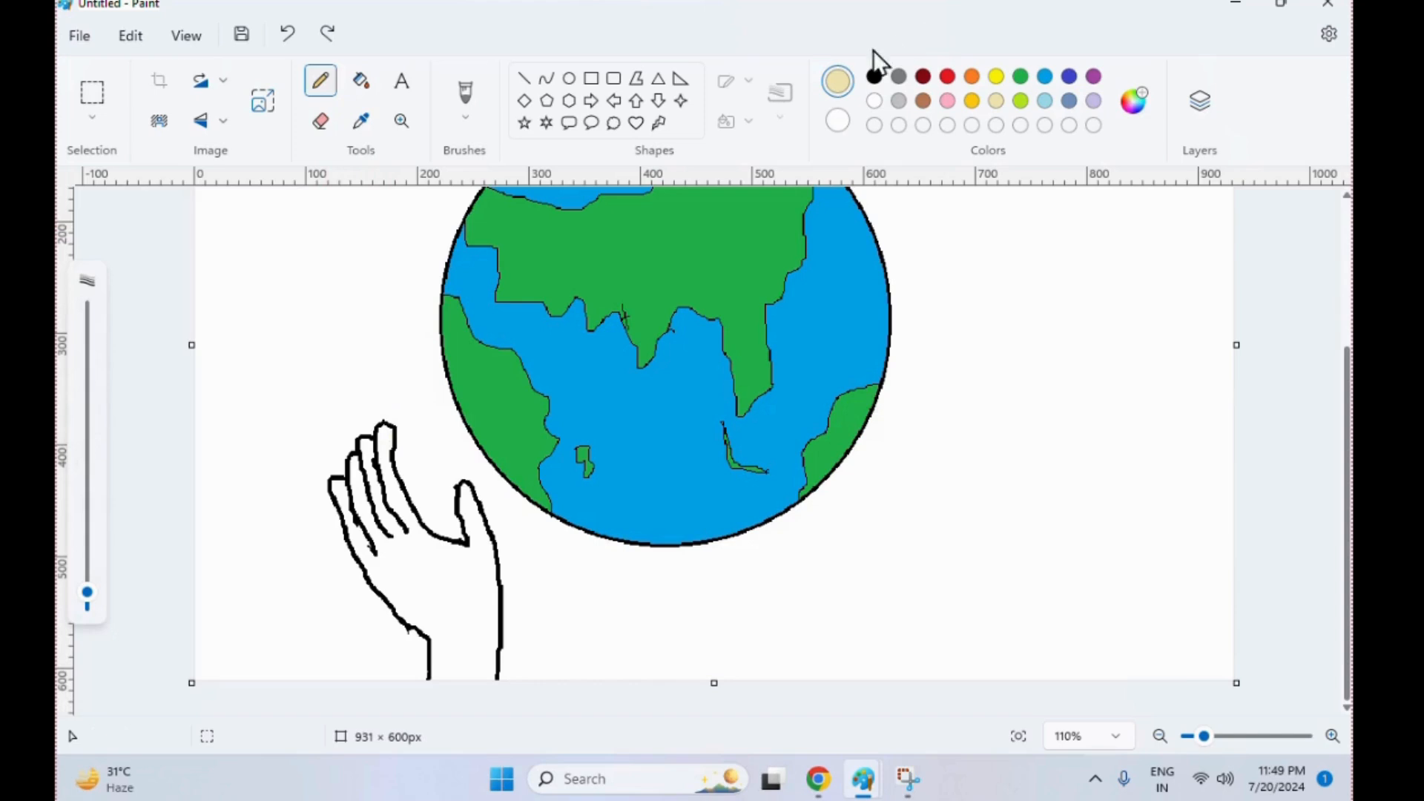
click(874, 76)
click(320, 121)
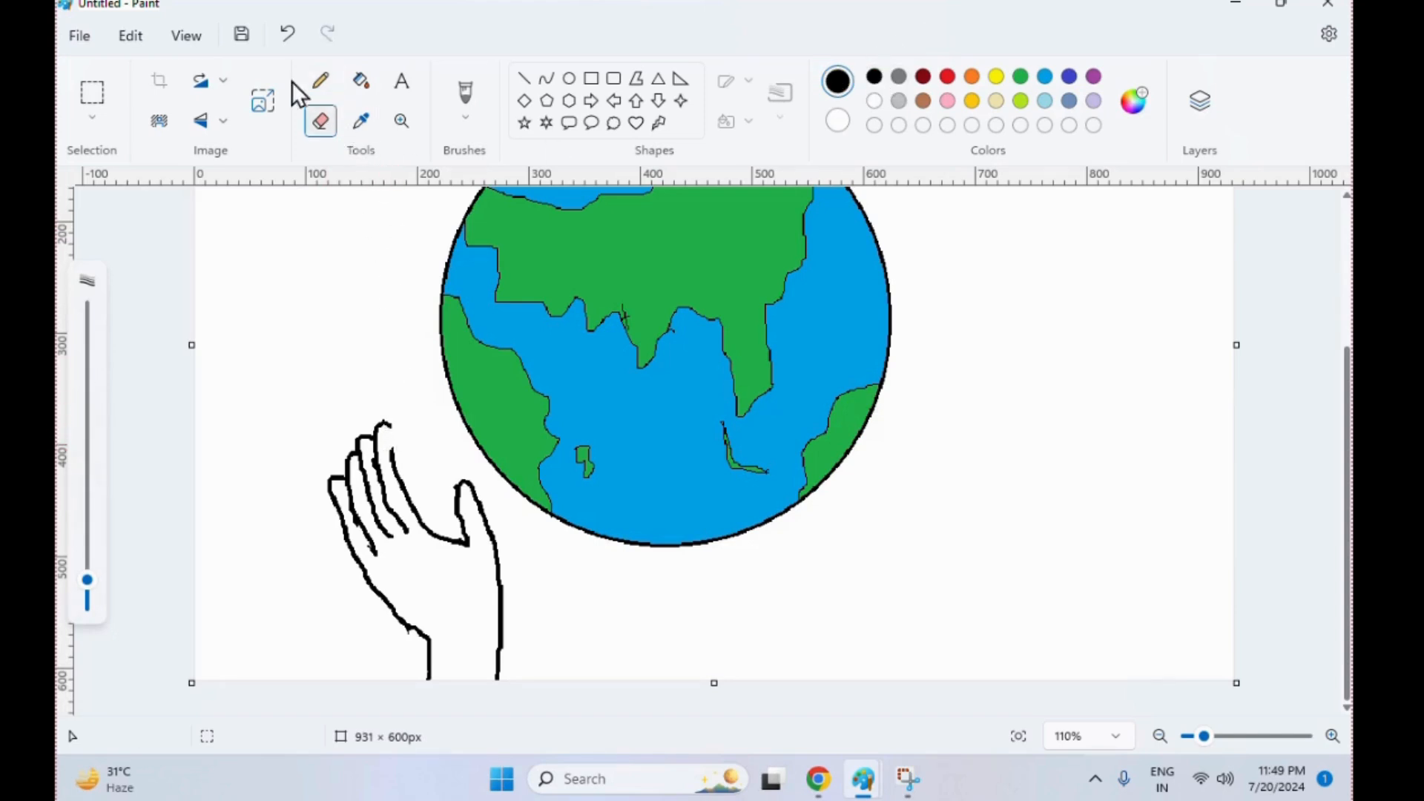
click(320, 81)
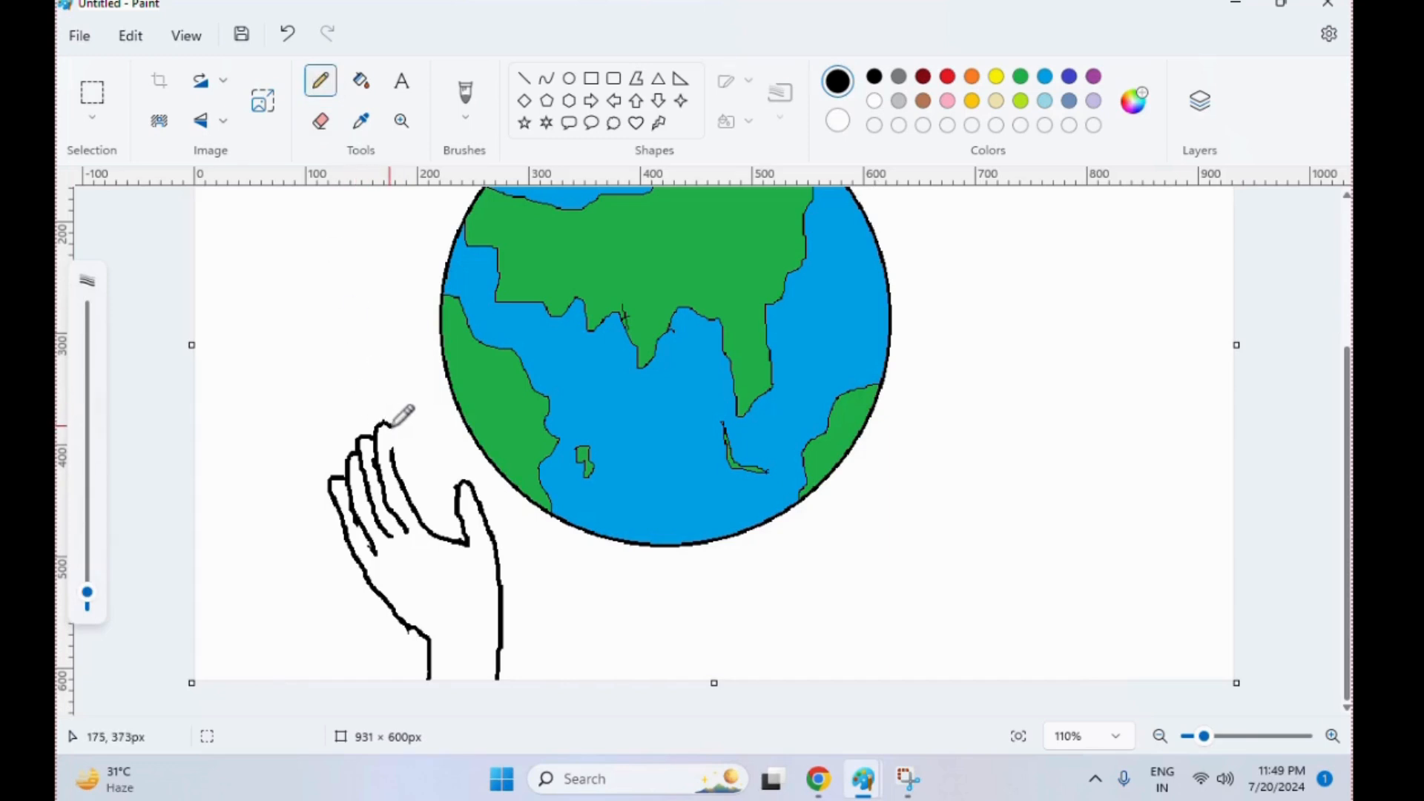
key(ctrl+z)
click(393, 452)
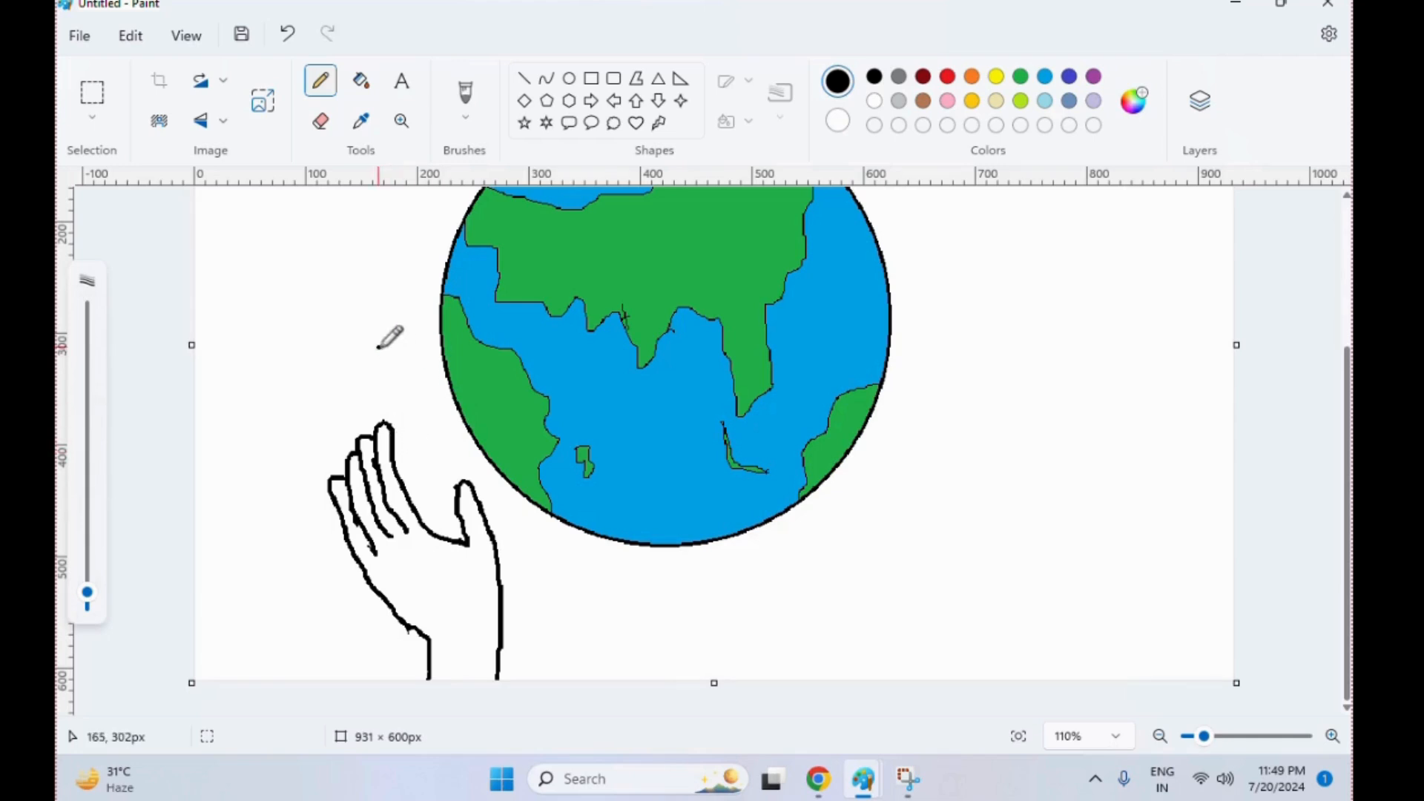
click(321, 121)
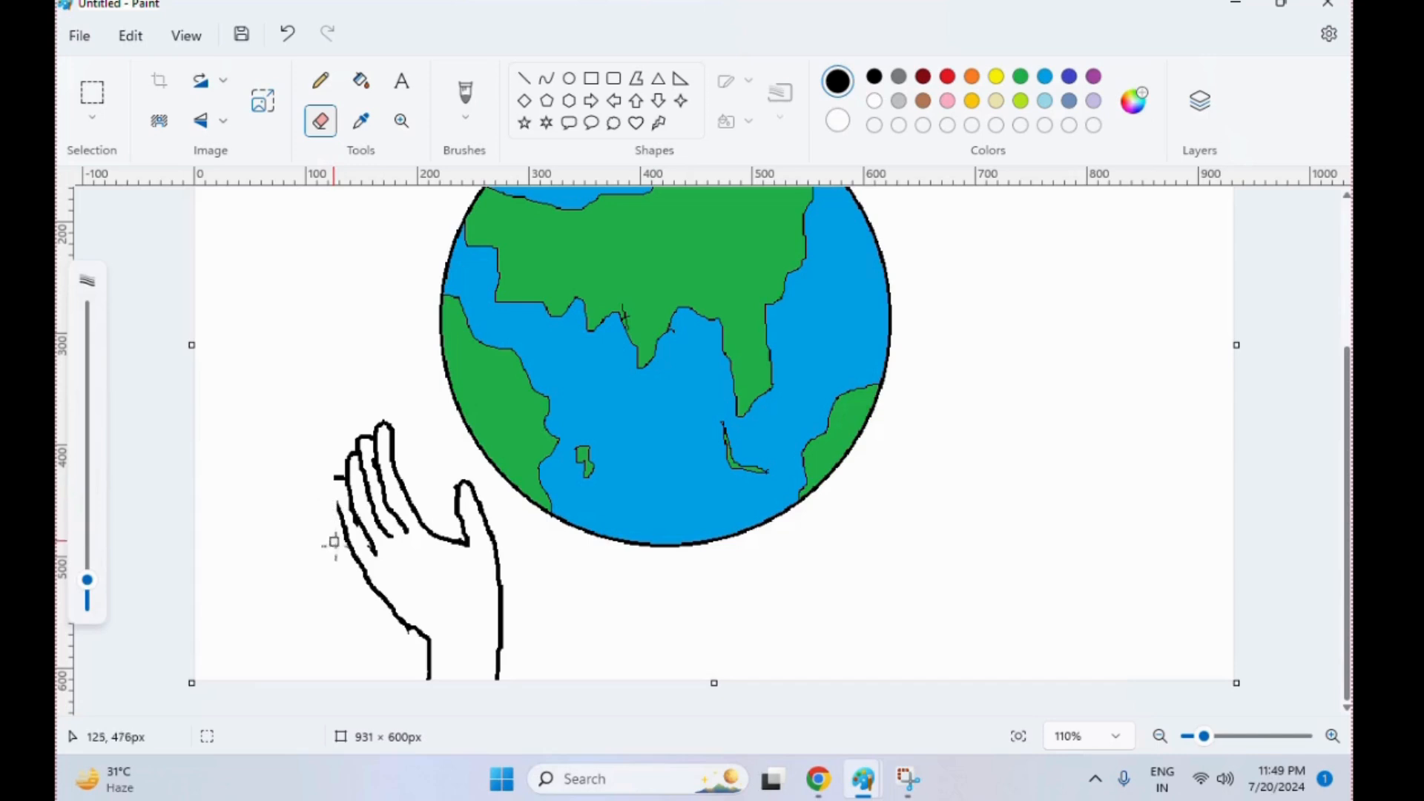
click(321, 80)
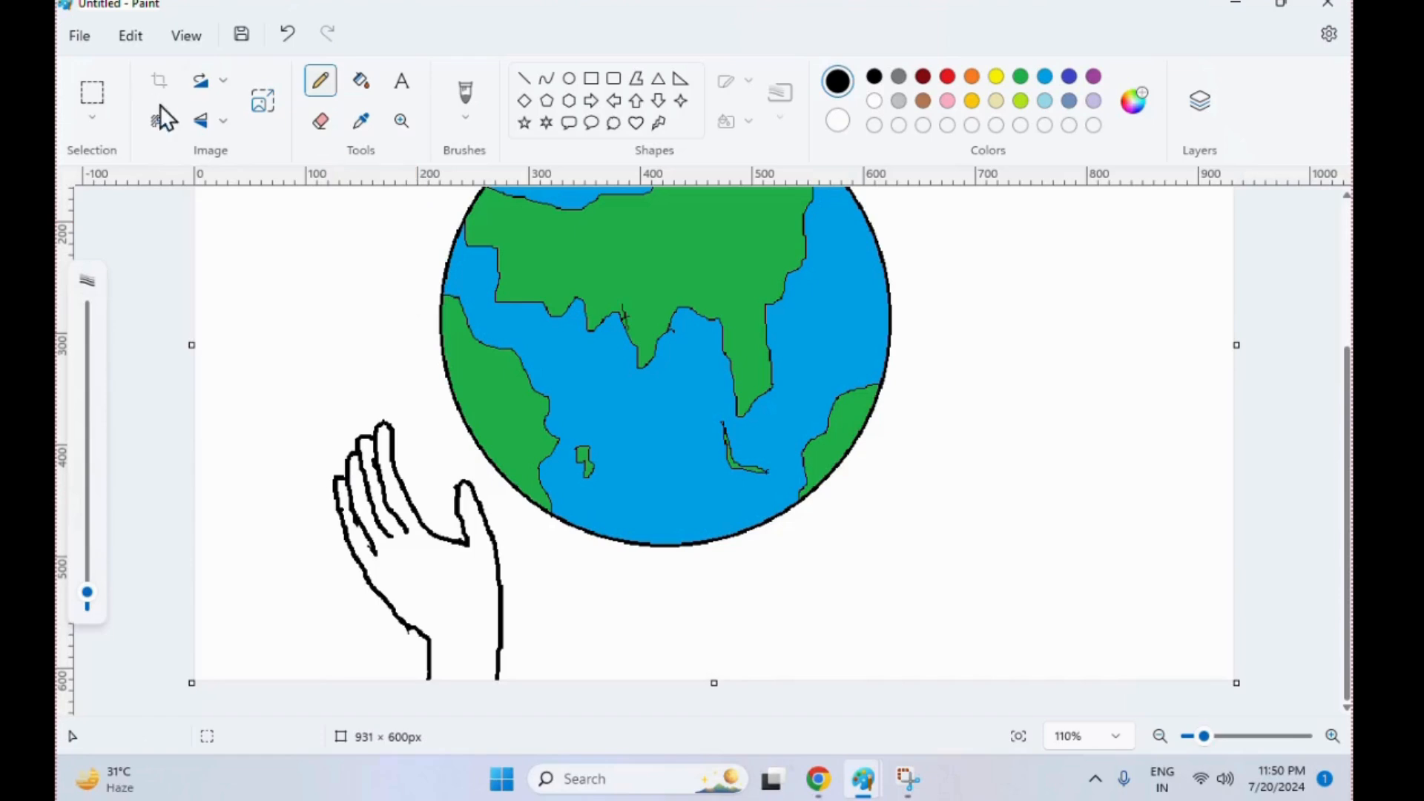
Fill the whole hand with light beige
click(361, 80)
click(473, 578)
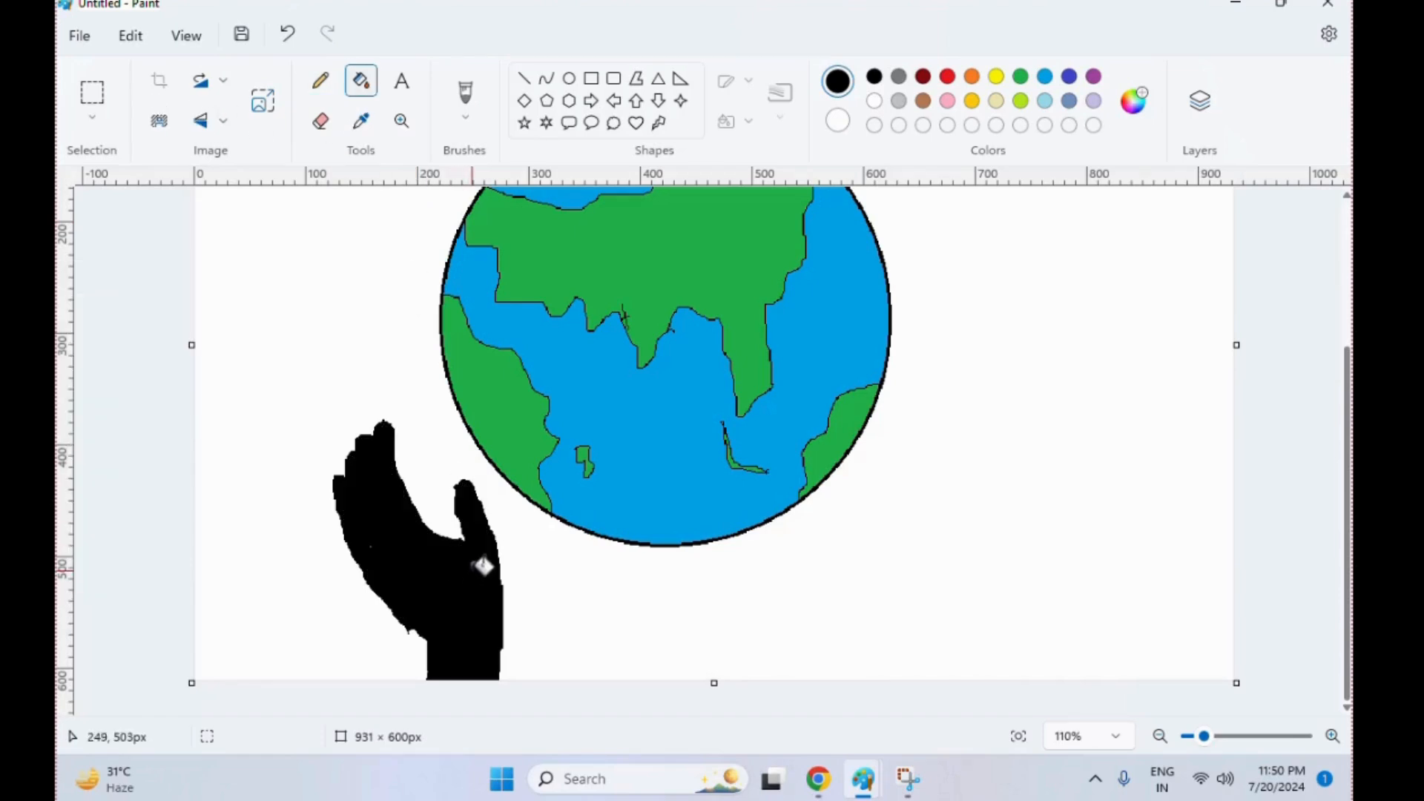
key(ctrl+z)
click(996, 100)
click(448, 601)
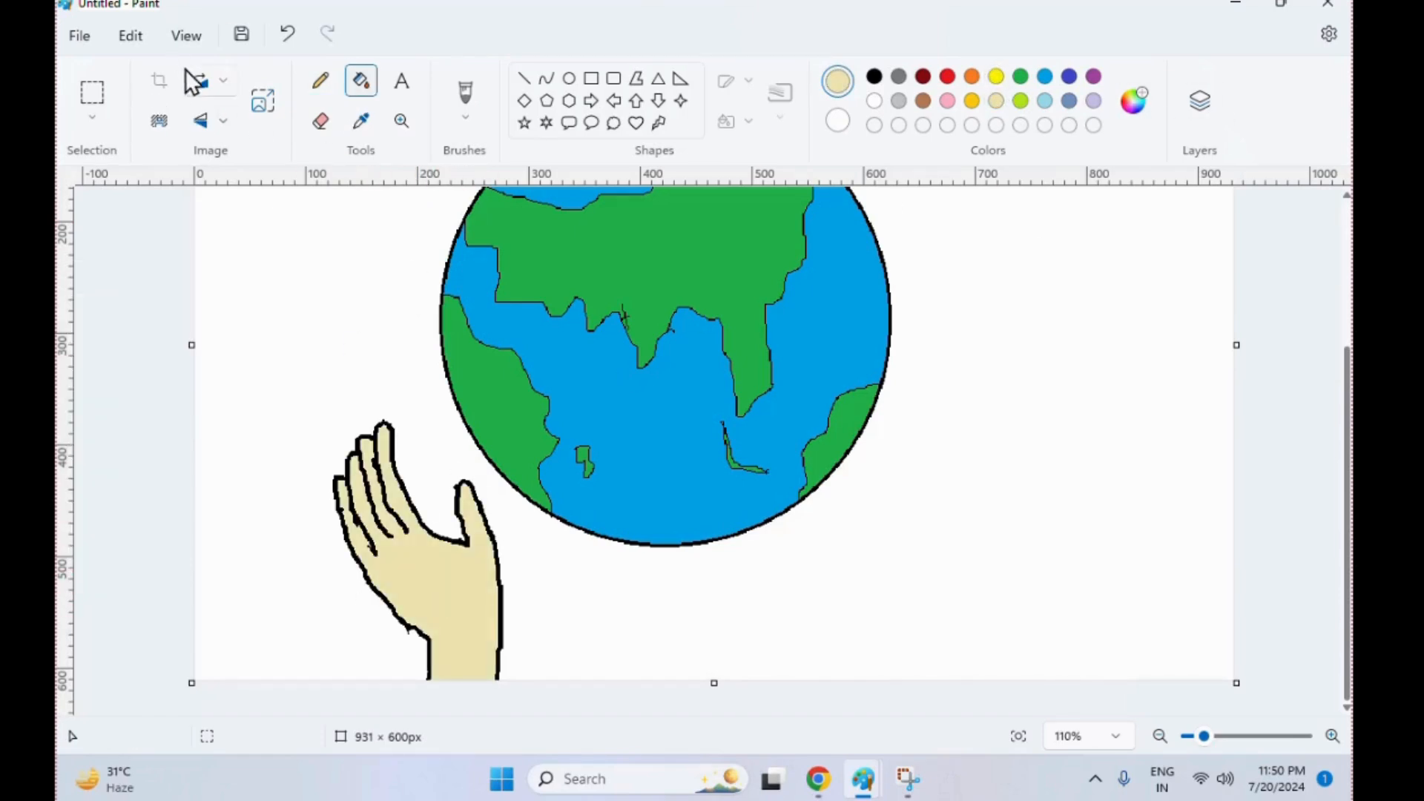
Select the hand with a free-form outline and copy it
click(92, 92)
drag(272, 393, 220, 624)
click(93, 121)
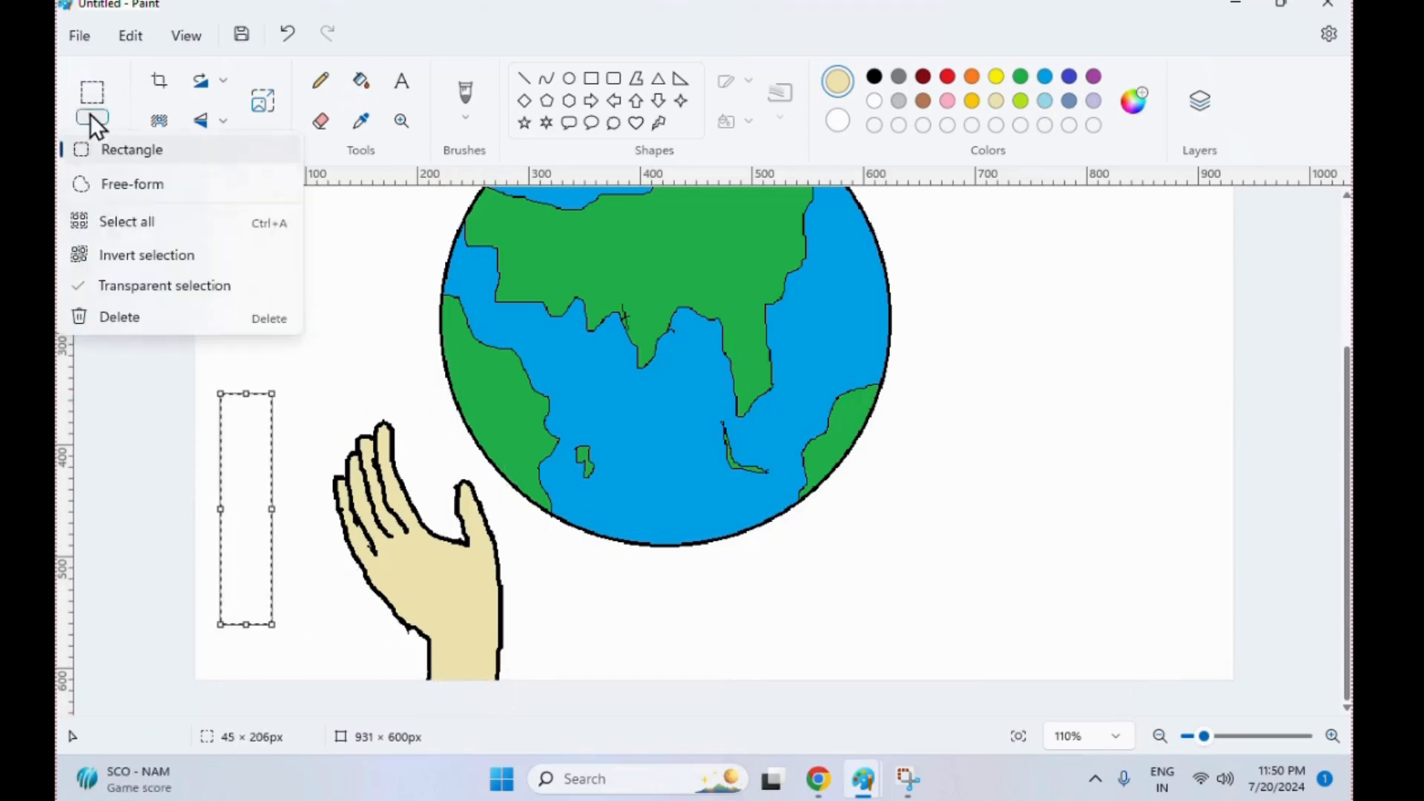
click(131, 182)
mouse_move(404, 675)
mouse_down()
mouse_move(356, 638)
mouse_move(325, 512)
mouse_move(360, 426)
mouse_move(396, 407)
mouse_move(464, 451)
mouse_move(494, 503)
mouse_move(549, 639)
mouse_move(529, 685)
mouse_up()
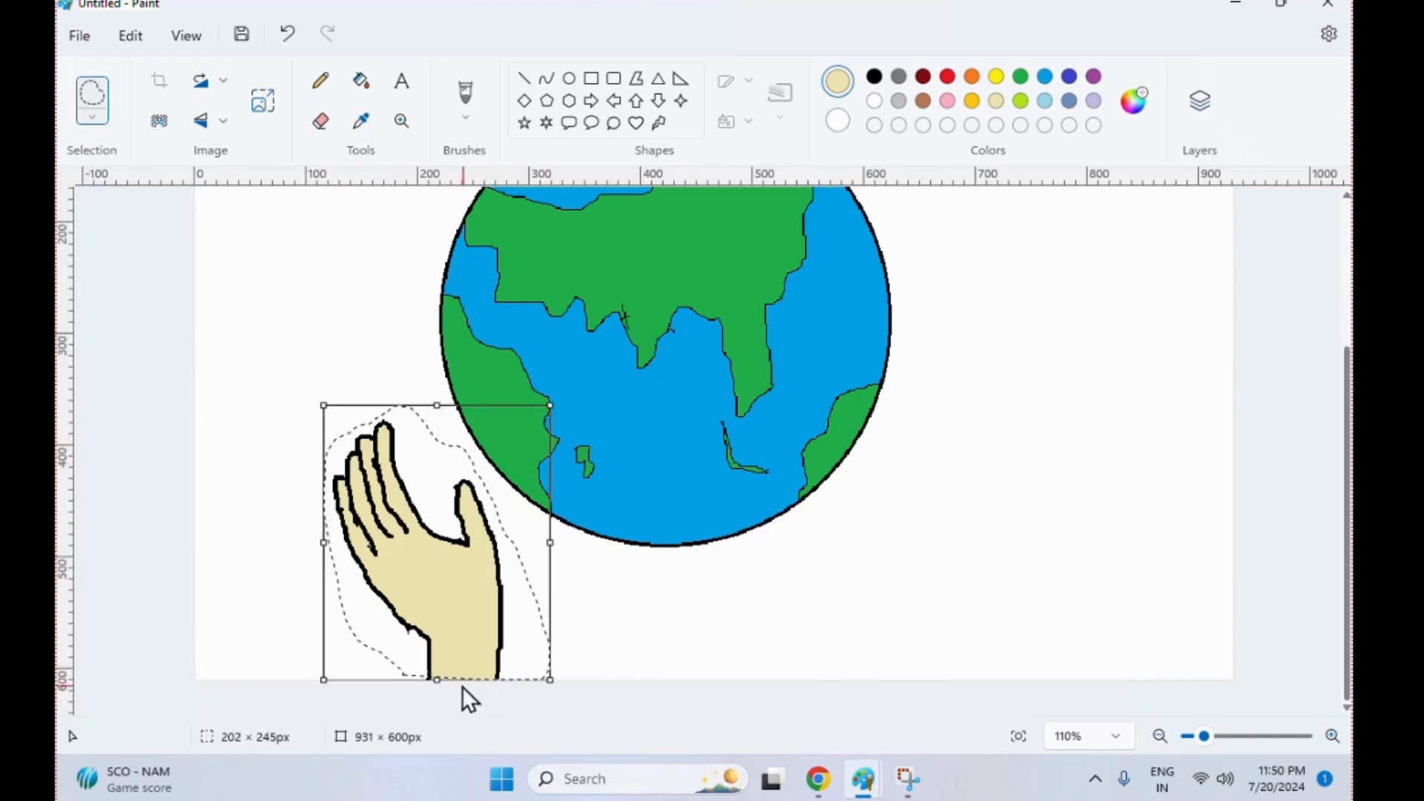
click(130, 36)
click(169, 105)
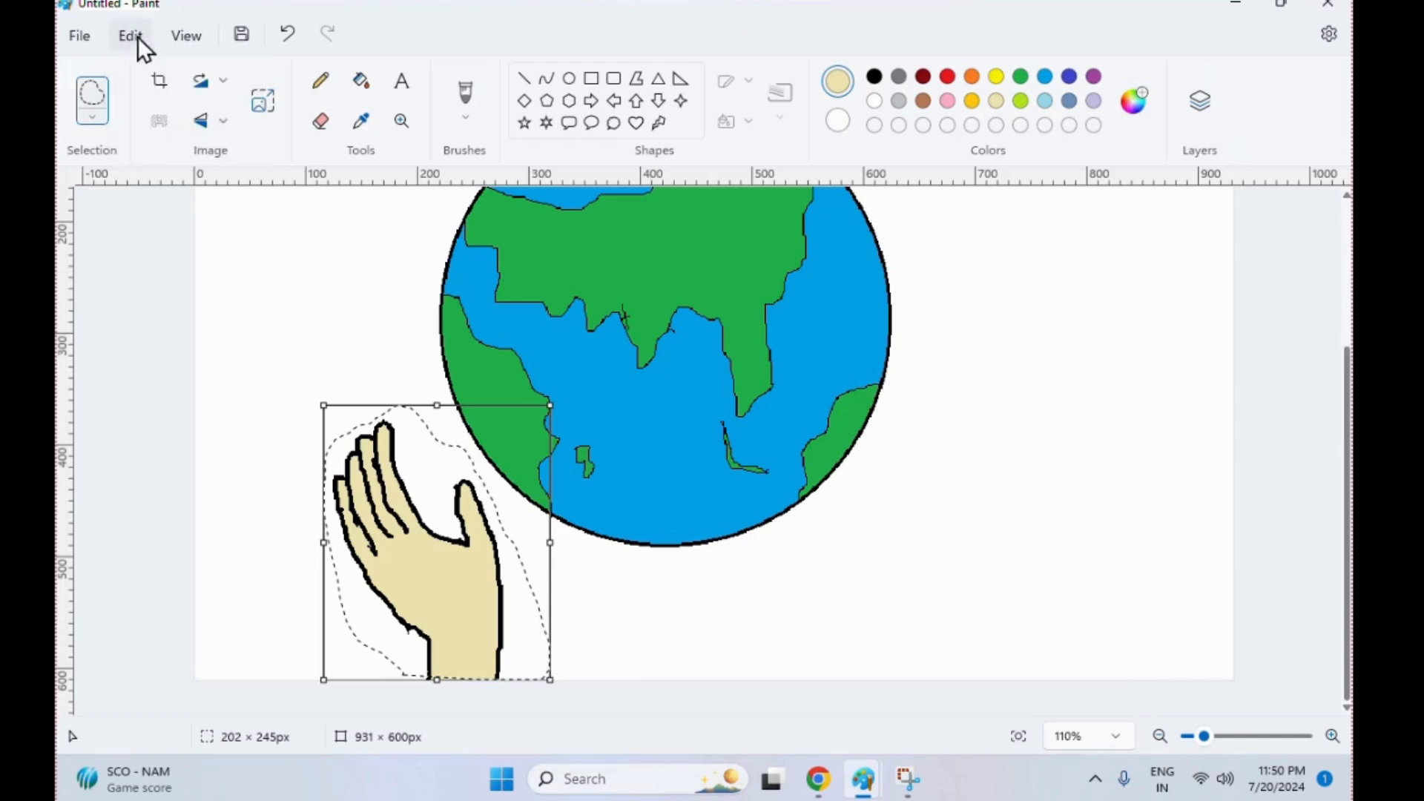
Paste the copied hand, flip it horizontally and place it under the globe's lower-right side
click(131, 35)
click(169, 139)
drag(304, 308, 949, 527)
click(223, 120)
click(230, 192)
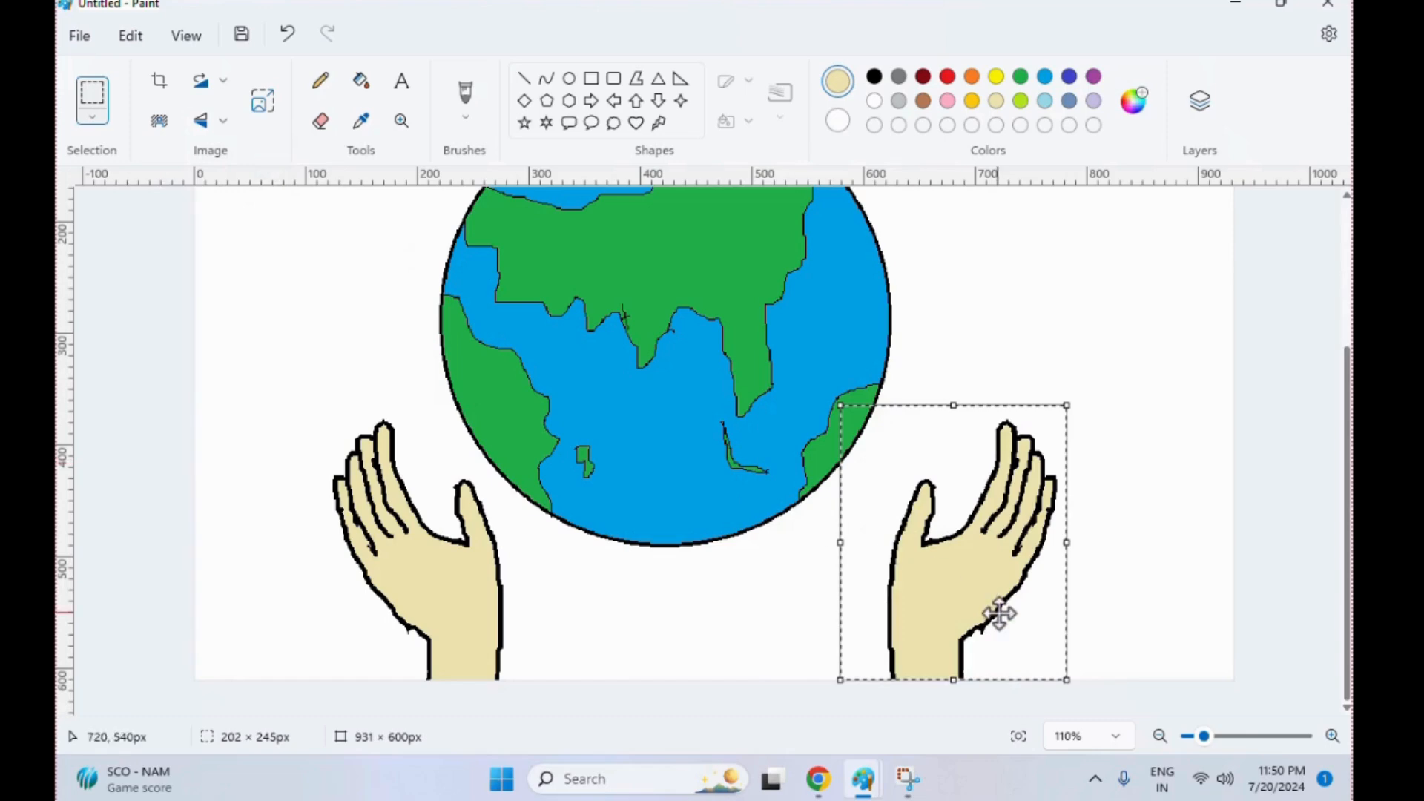
drag(999, 610, 931, 617)
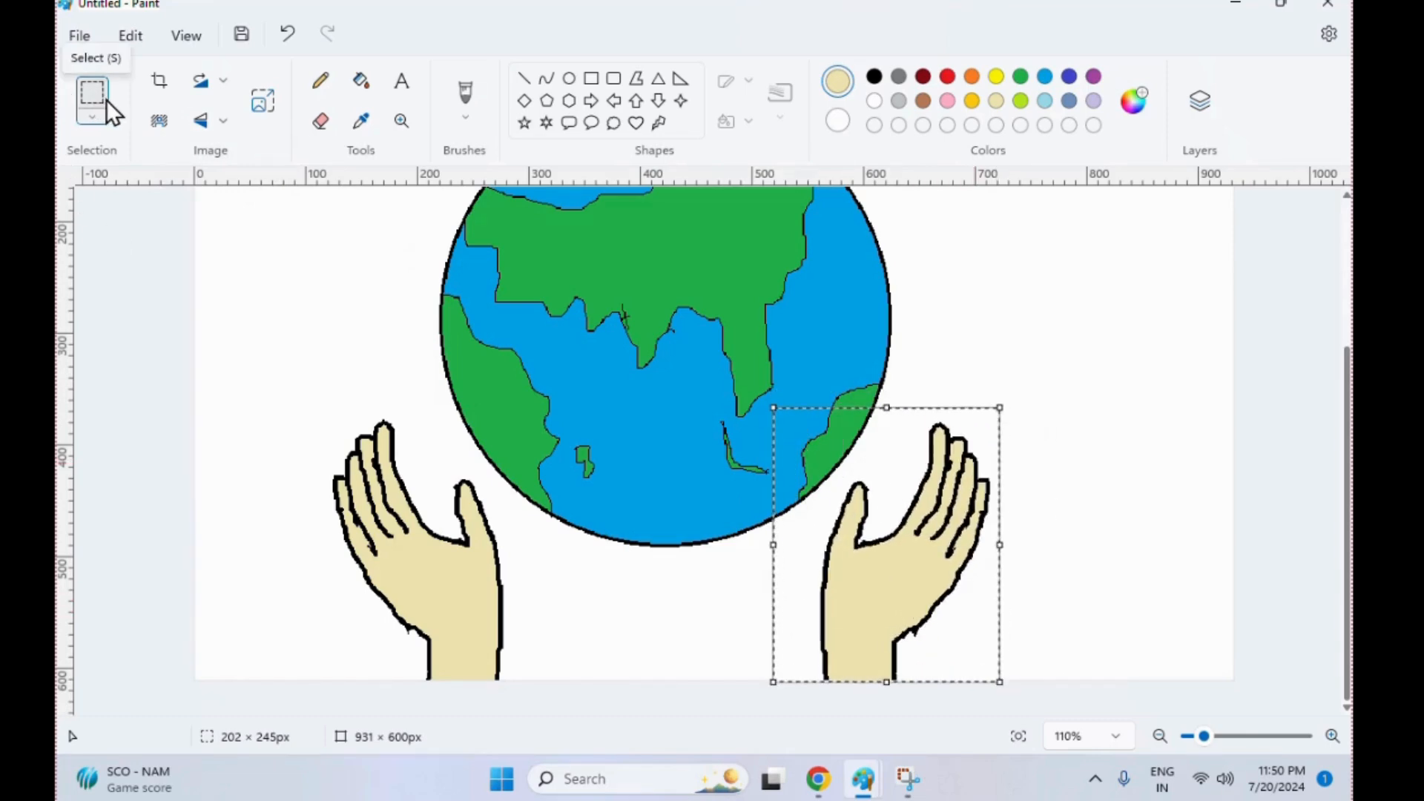
click(267, 413)
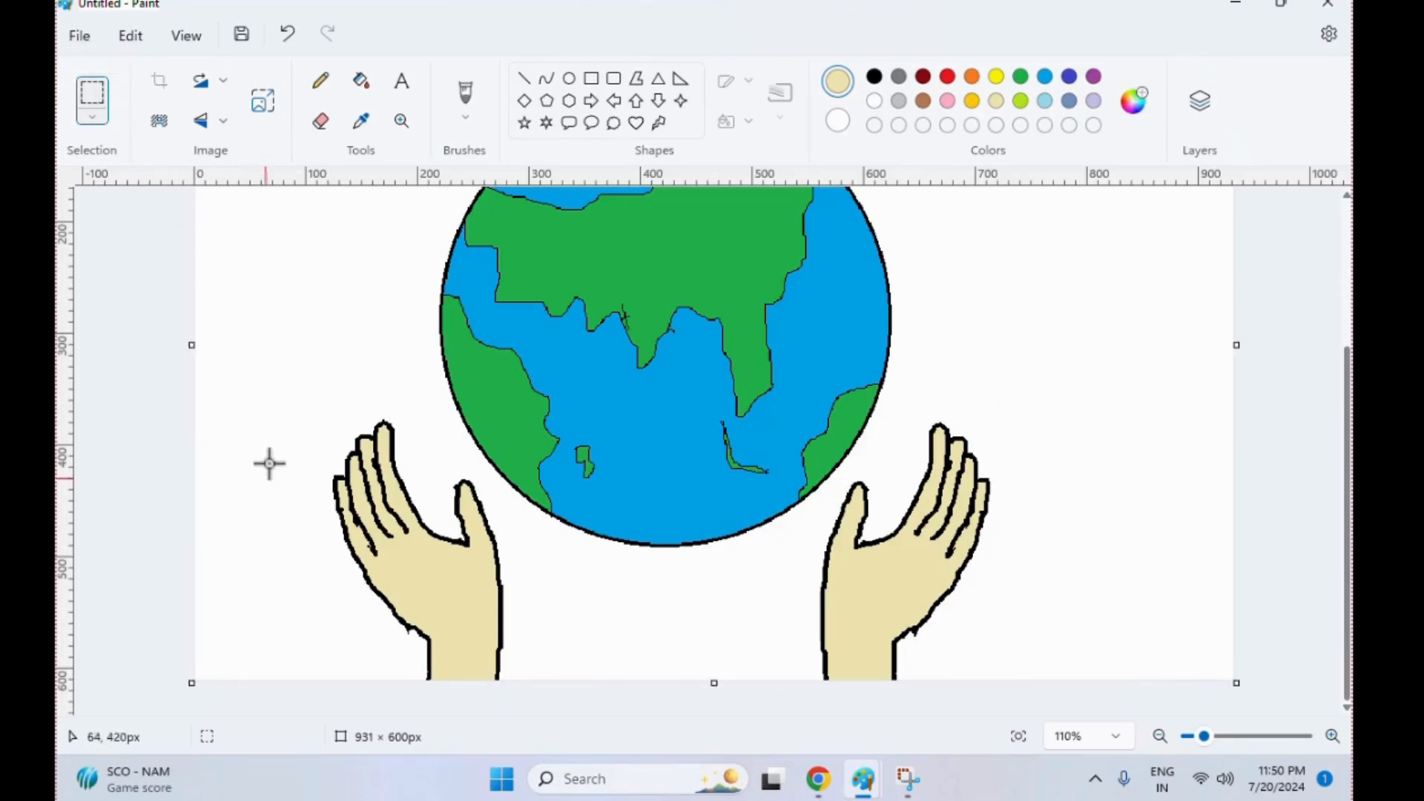
Select the original hand with a free-form outline and move it about 35 px right and 9 px down, closer to the globe
click(129, 196)
mouse_move(329, 564)
mouse_down()
mouse_move(300, 480)
mouse_move(359, 394)
mouse_move(491, 488)
mouse_move(518, 542)
mouse_move(541, 704)
mouse_move(335, 680)
mouse_up()
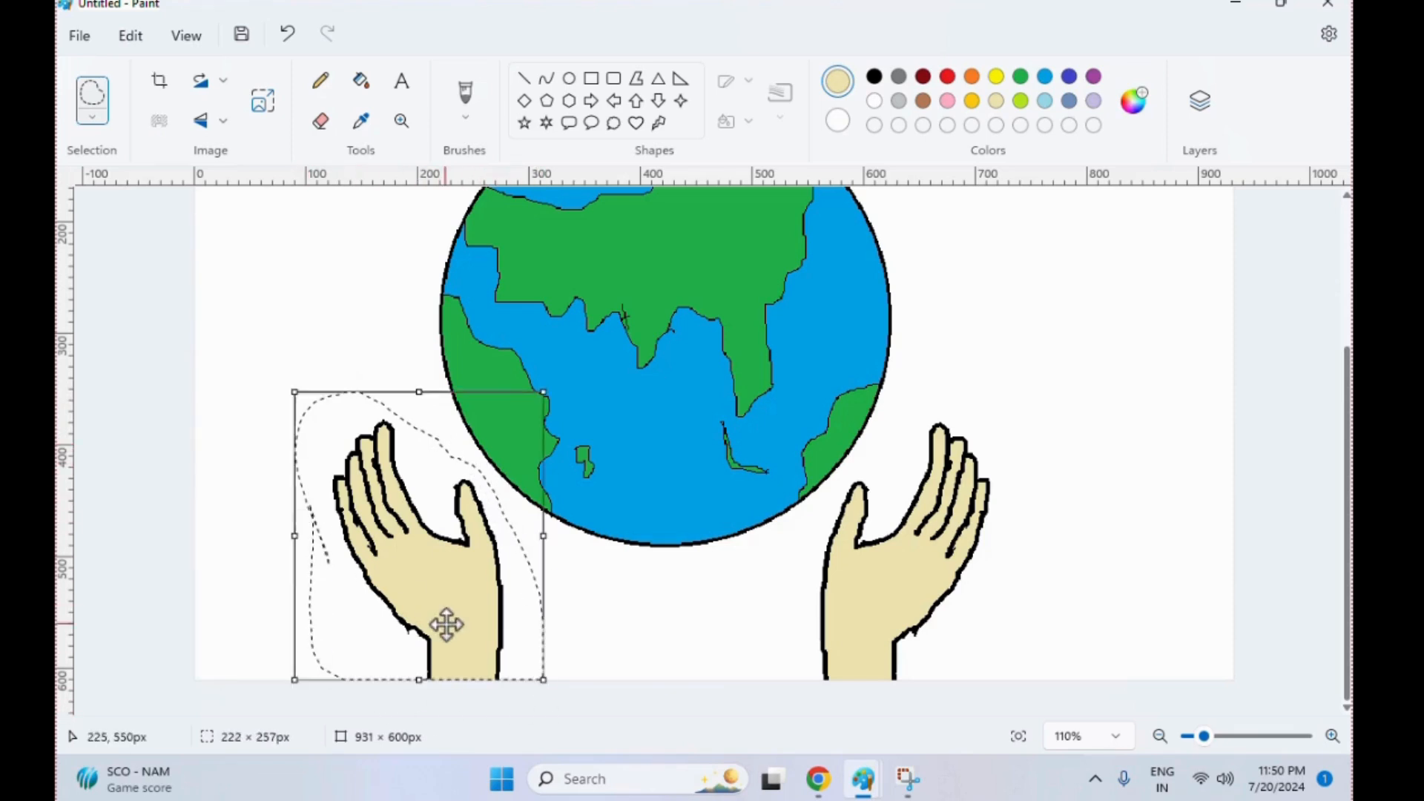
drag(445, 623, 485, 636)
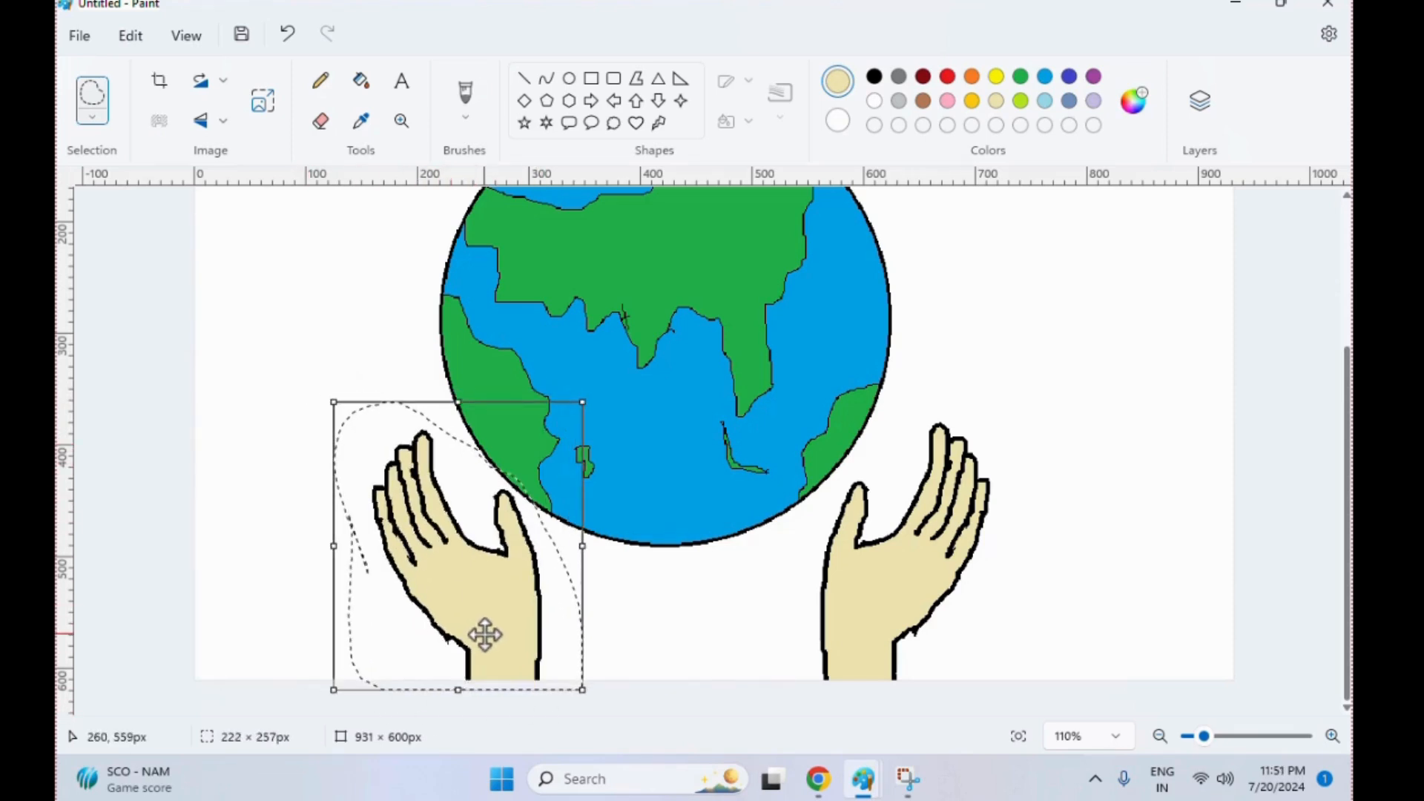
click(705, 652)
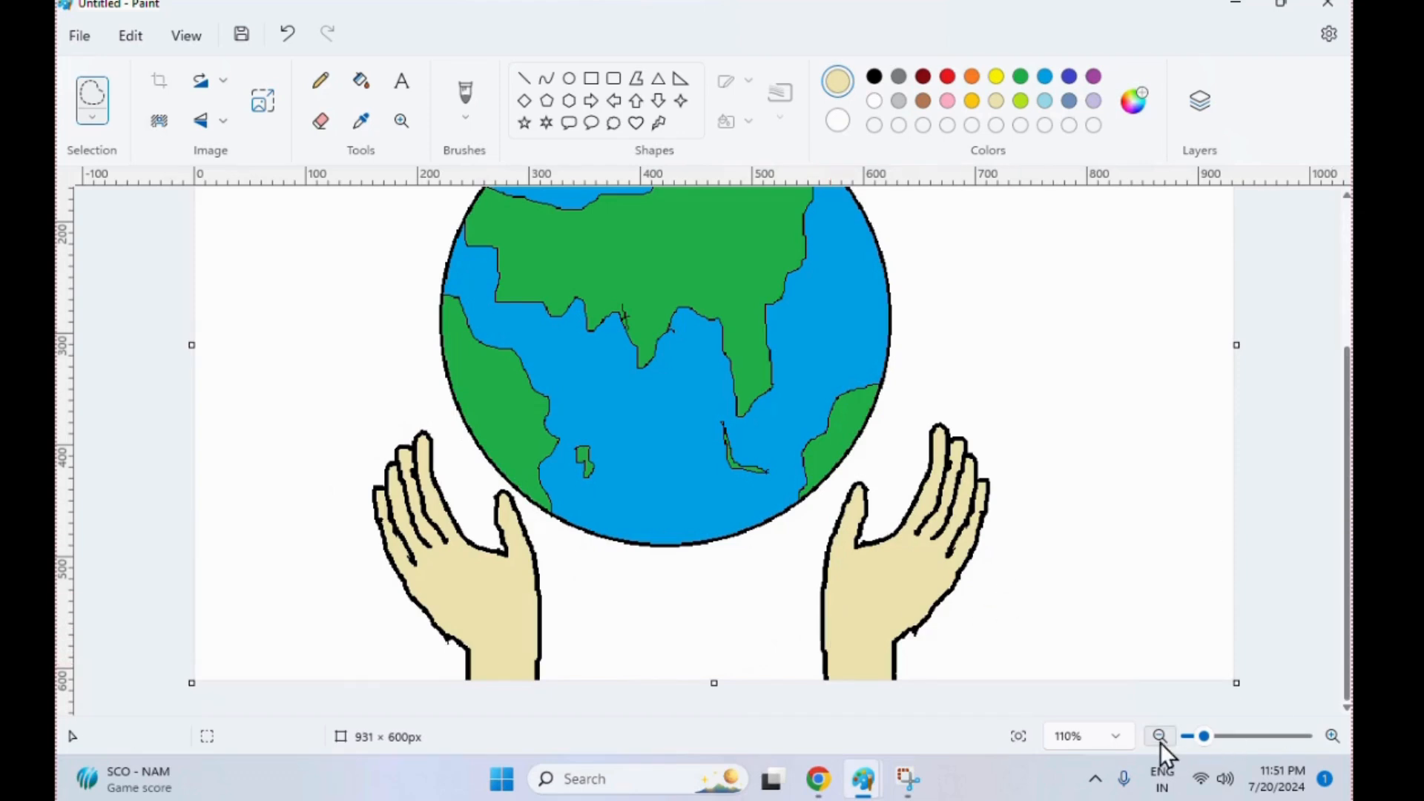